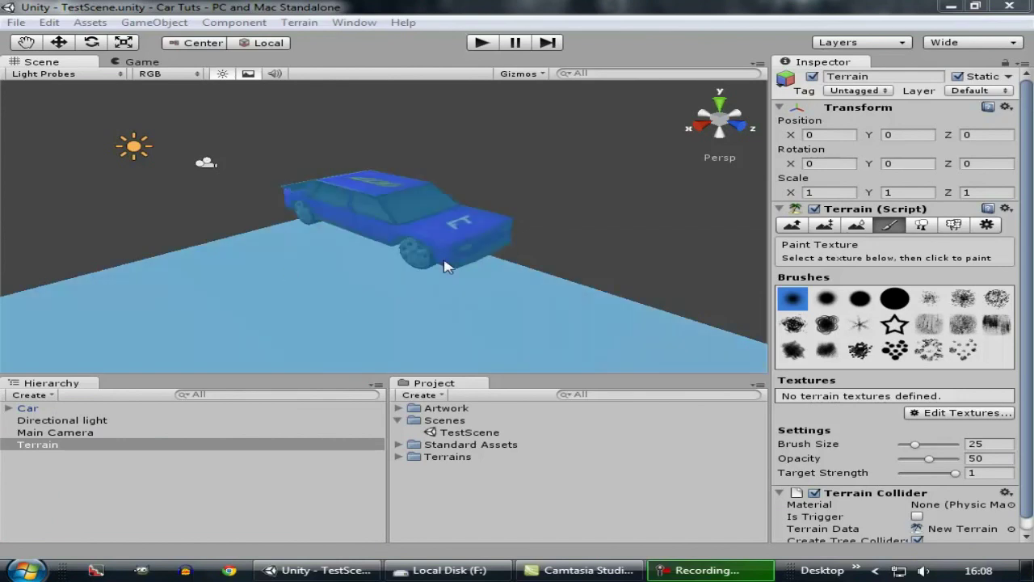
mouse_move(309, 162)
middle_mouse_down()
mouse_move(410, 151)
mouse_move(315, 168)
middle_mouse_up()
scroll(344, 171, "up", 3)
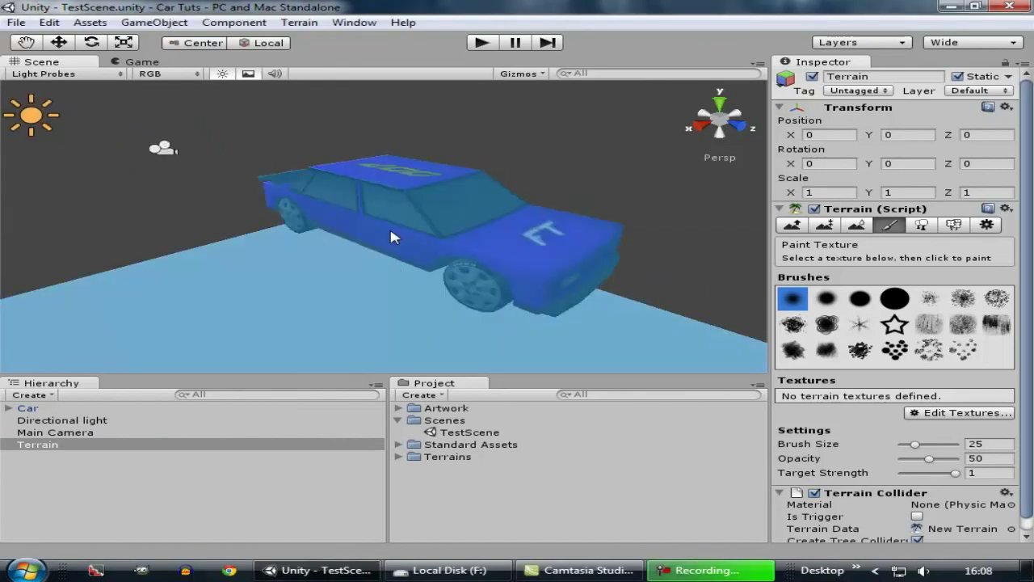
right_click_drag(390, 231, 385, 179)
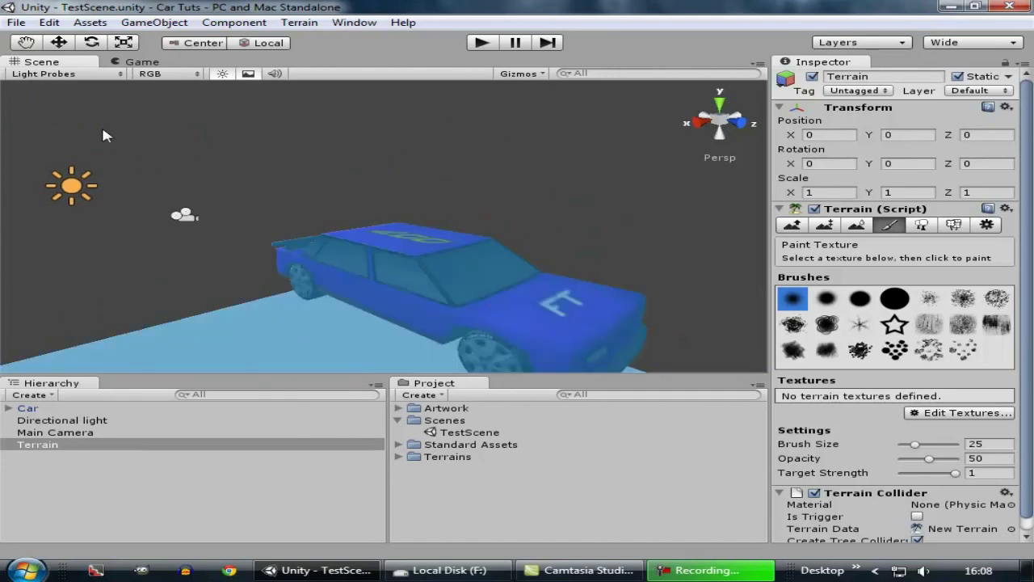
mouse_move(463, 180)
left_mouse_down("alt")
mouse_move(519, 198)
mouse_move(428, 316)
left_mouse_up("alt")
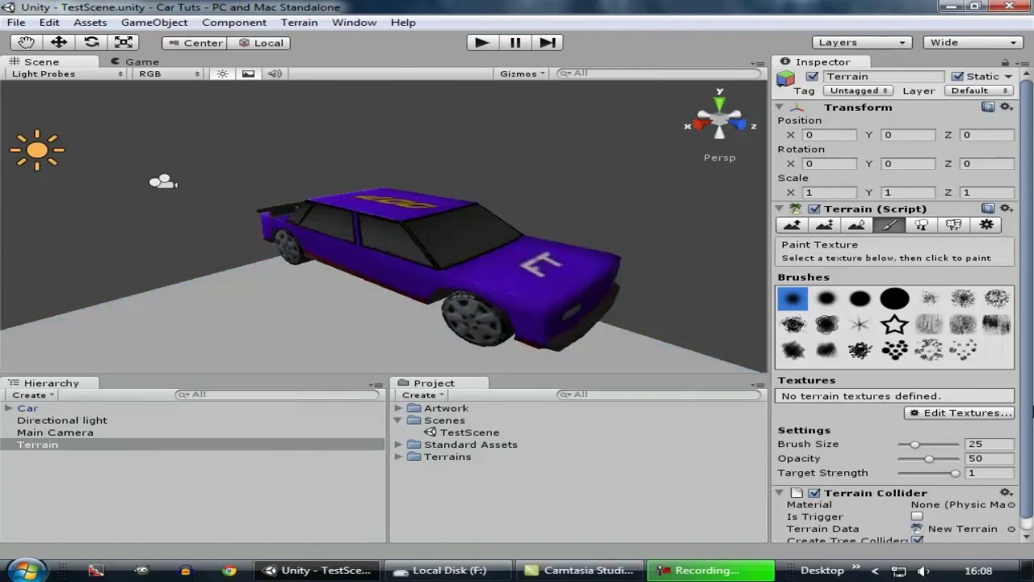
key("super")
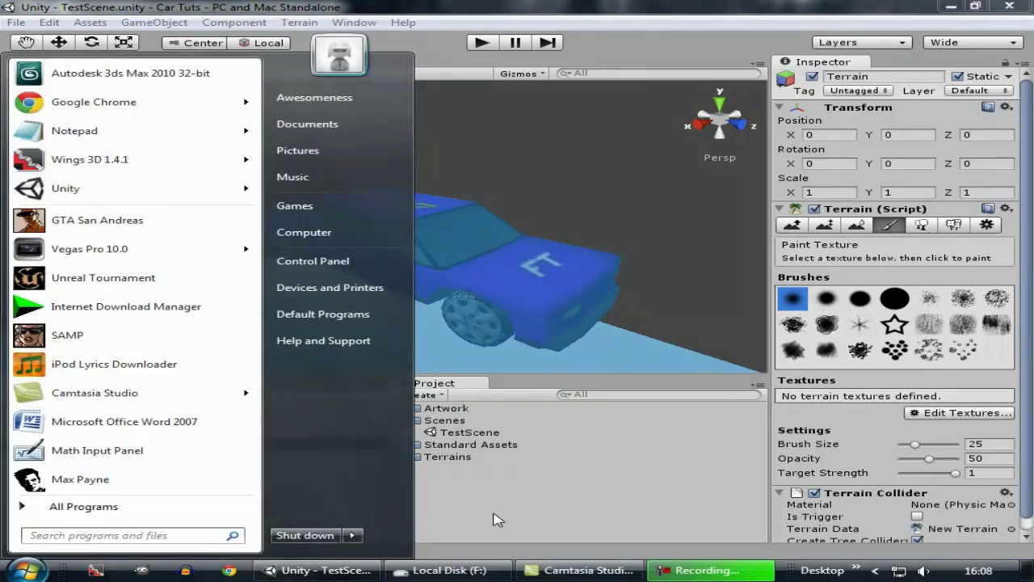
key("super")
Add GoodDirt as a paint texture on the Terrain, with a tile size of 15 by 15
left_click(50, 446)
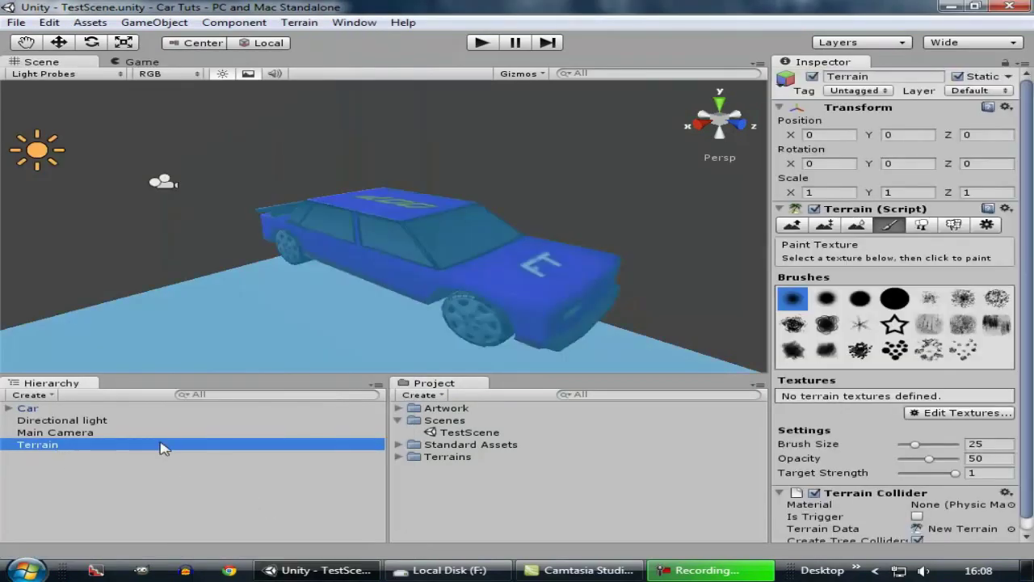
left_click(889, 228)
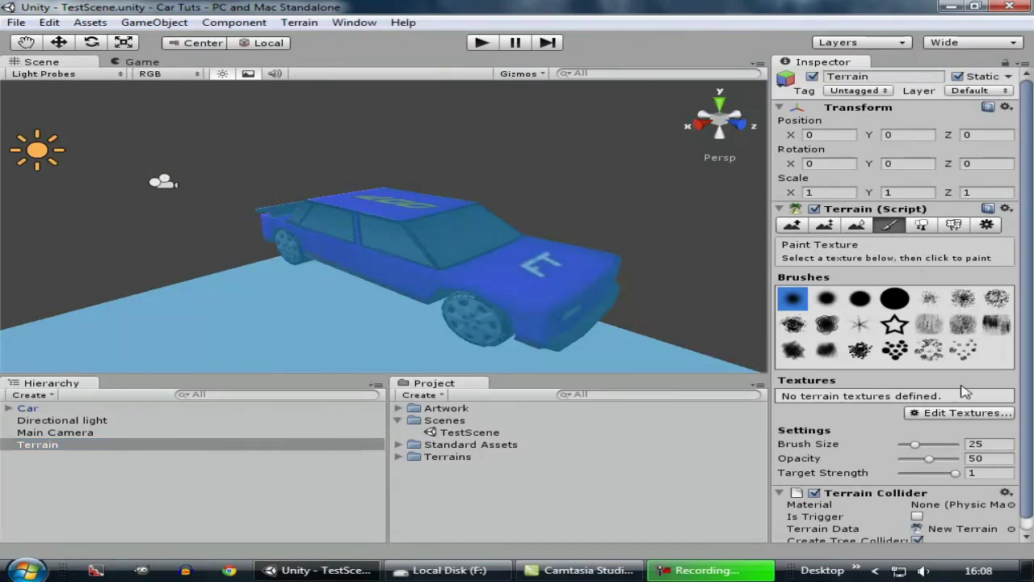
left_click(962, 413)
left_click(938, 418)
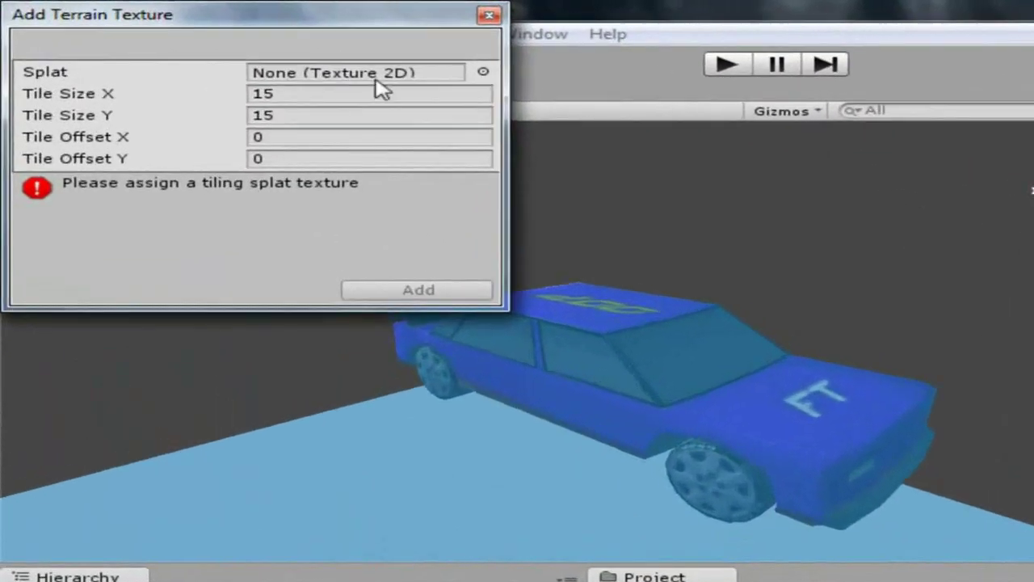
left_click(497, 75)
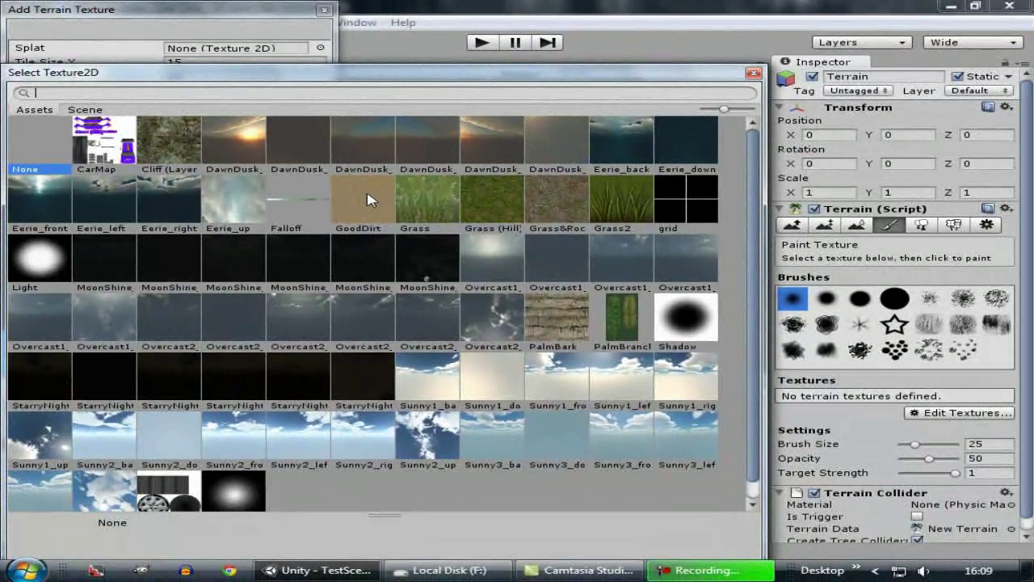
left_click(557, 312)
left_click(753, 72)
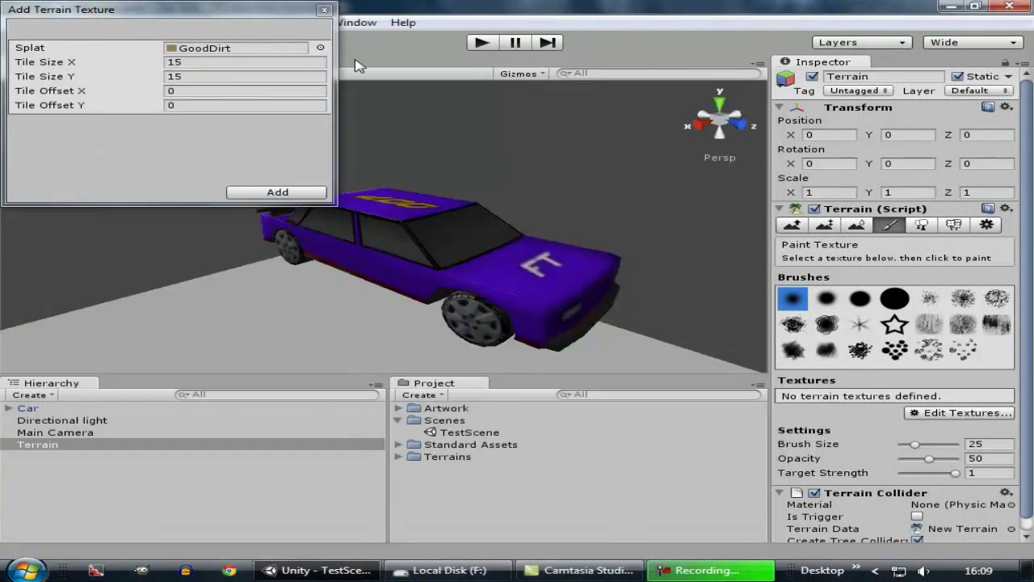
left_click(230, 63)
left_click(182, 76)
left_click(158, 81)
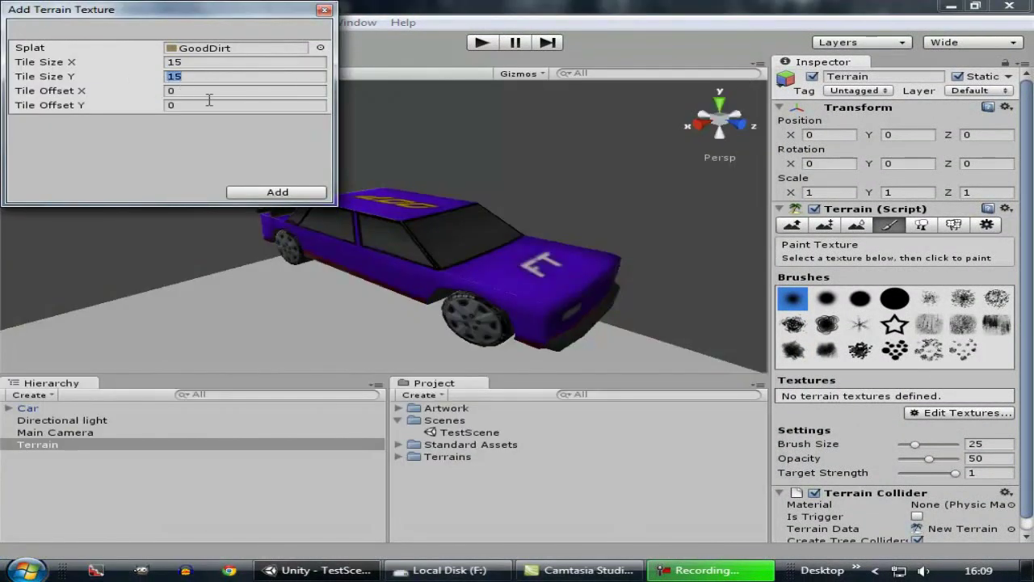
left_click(271, 194)
mouse_move(375, 206)
left_mouse_down("alt")
mouse_move(511, 157)
mouse_move(474, 116)
mouse_move(767, 205)
left_mouse_up("alt")
right_click_drag(608, 231, 309, 152, "alt")
middle_click_drag(310, 153, 493, 198)
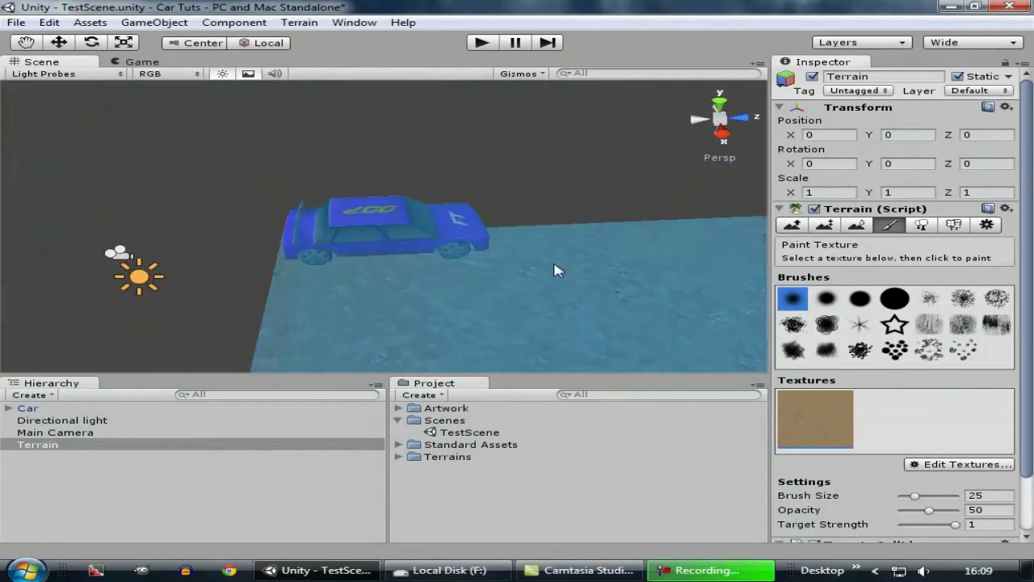
mouse_move(537, 250)
middle_mouse_down()
mouse_move(517, 247)
mouse_move(497, 216)
middle_mouse_up()
left_click_drag(498, 221, 525, 174, "alt")
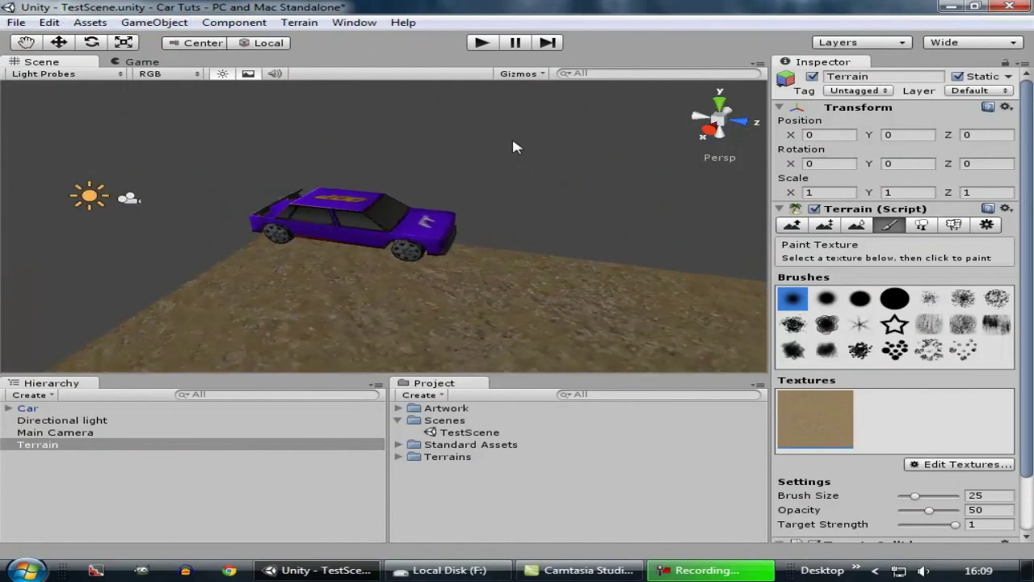
middle_click_drag(514, 141, 525, 153)
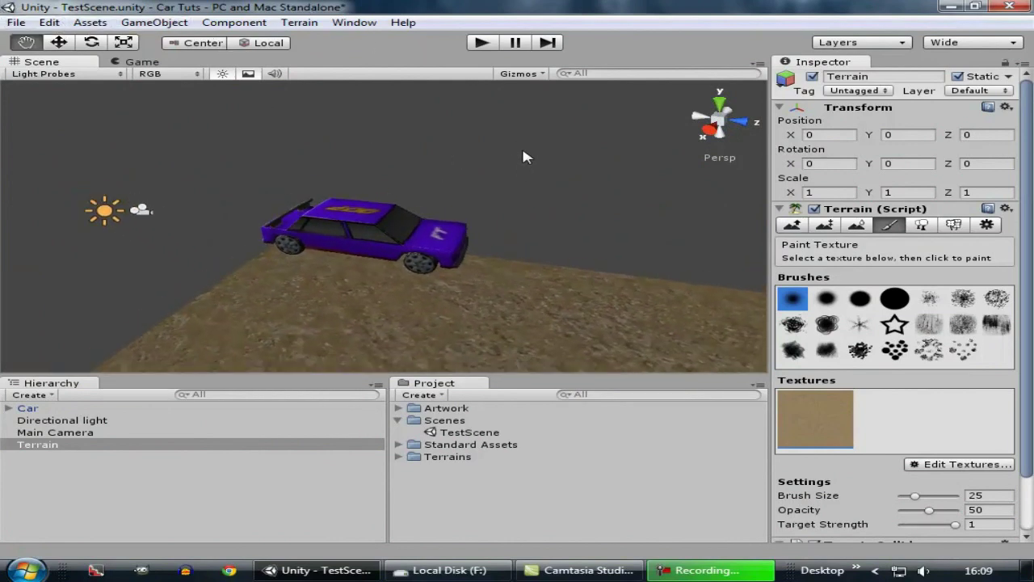
Assign the Sunny2 Skybox from the Standard Assets as the skybox material in the scene's render settings
left_click(47, 25)
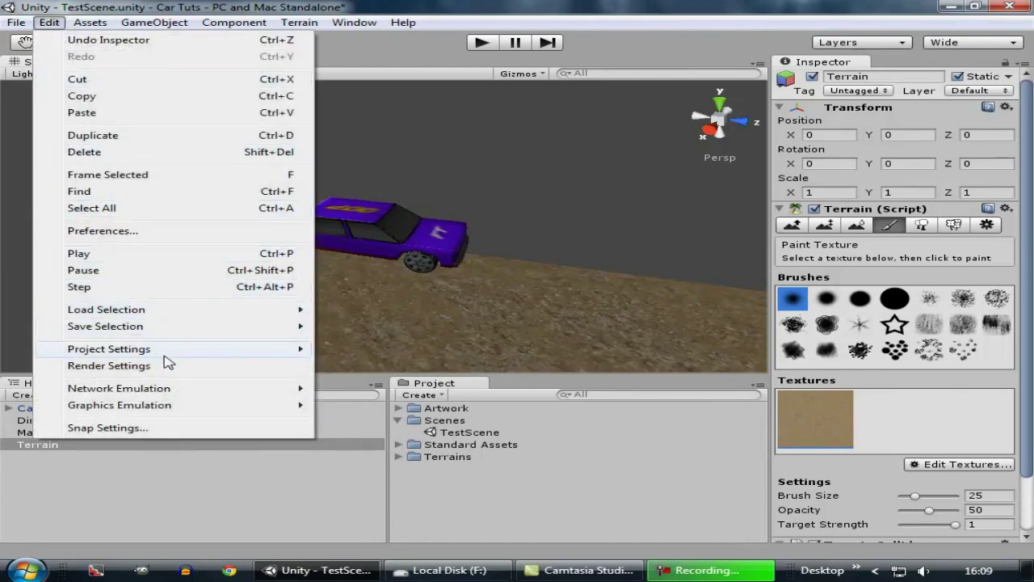
left_click(201, 370)
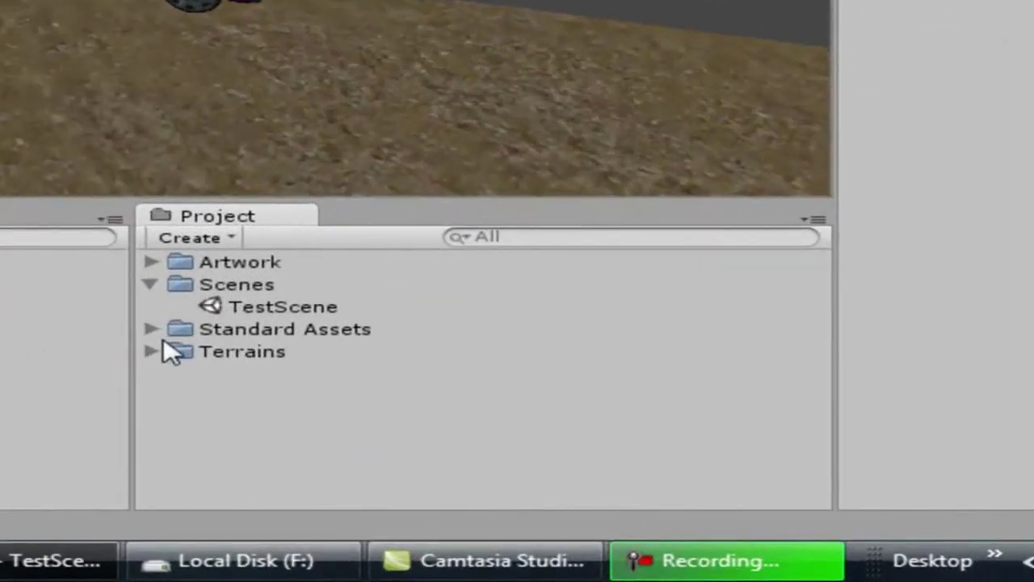
left_click(398, 444)
left_click(183, 372)
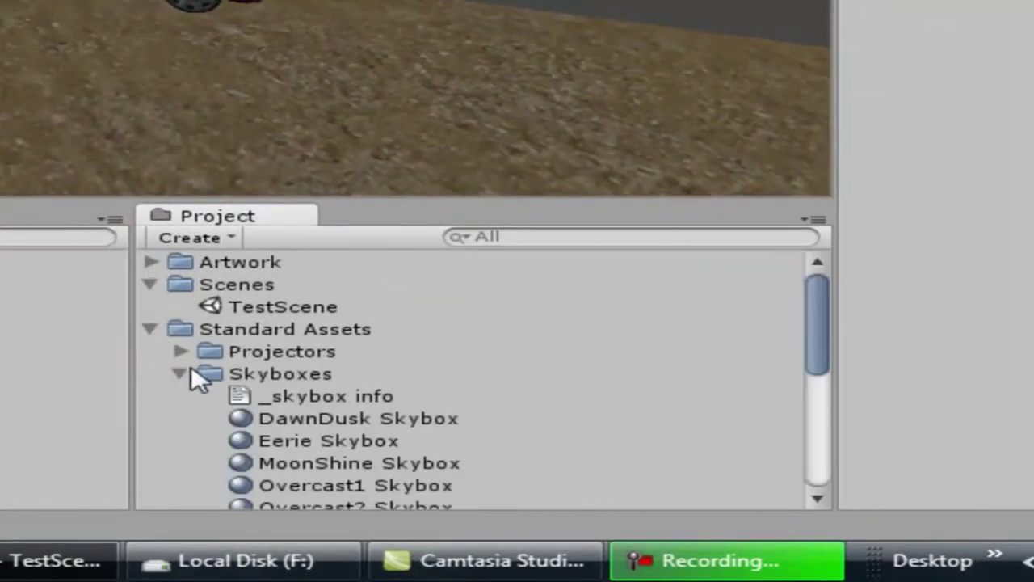
scroll(194, 376, "down", 4)
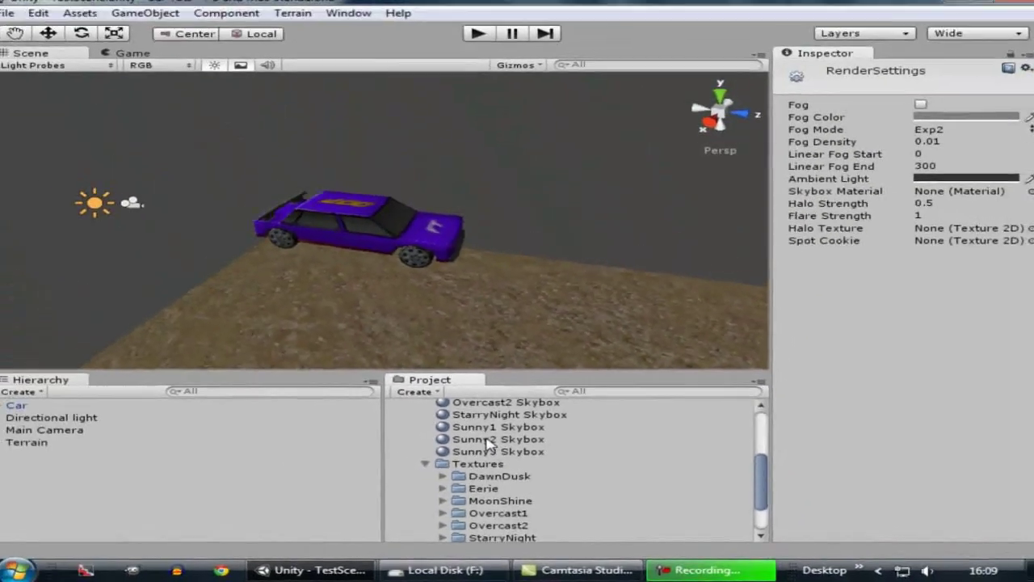
left_click_drag(383, 323, 858, 114)
left_click_drag(783, 333, 978, 200)
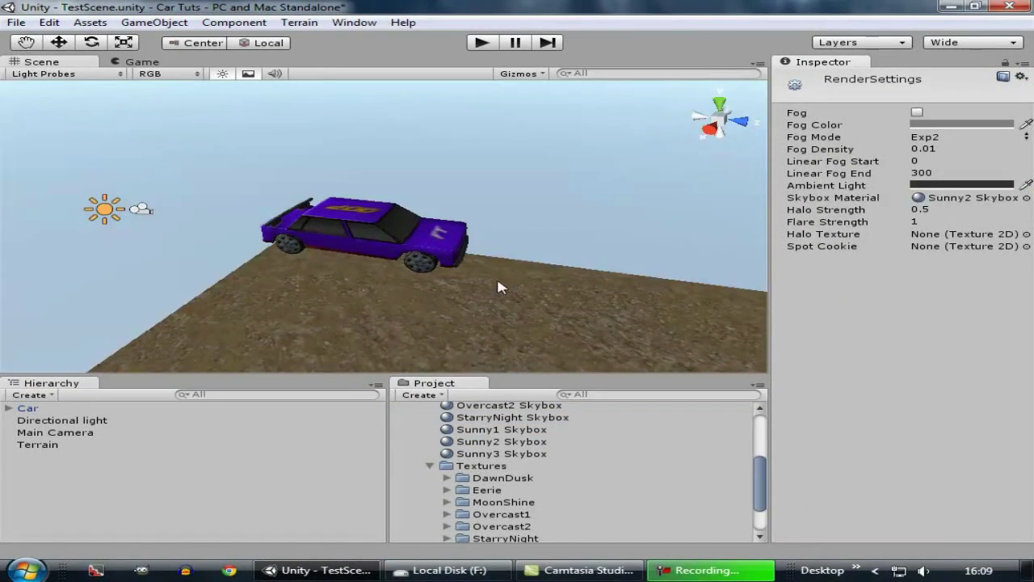
Look around the sky in the scene and examine the face textures of the Sunny2 Skybox material
right_click_drag(725, 189, 931, 162)
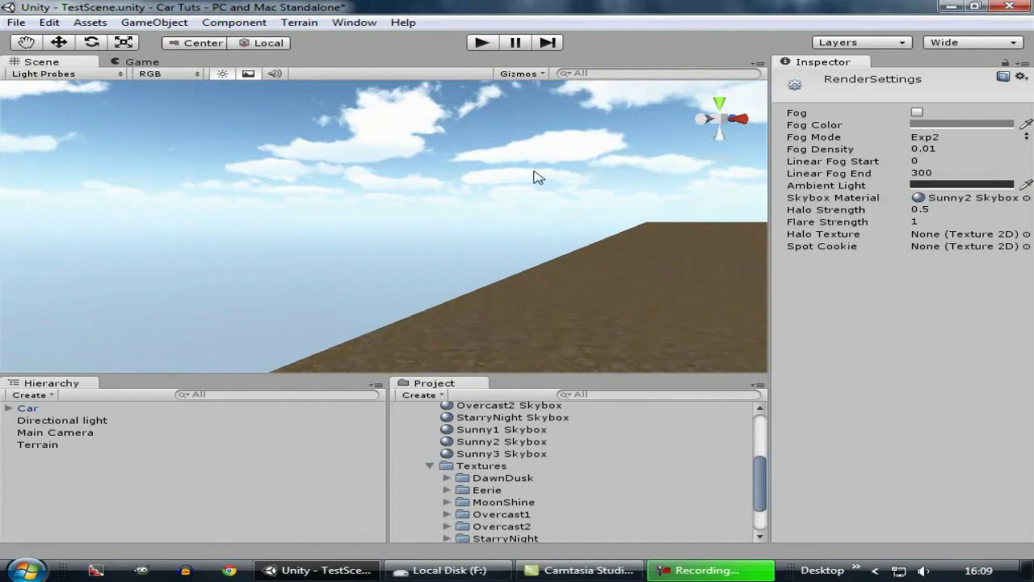
left_click_drag(635, 214, 177, 270, "alt")
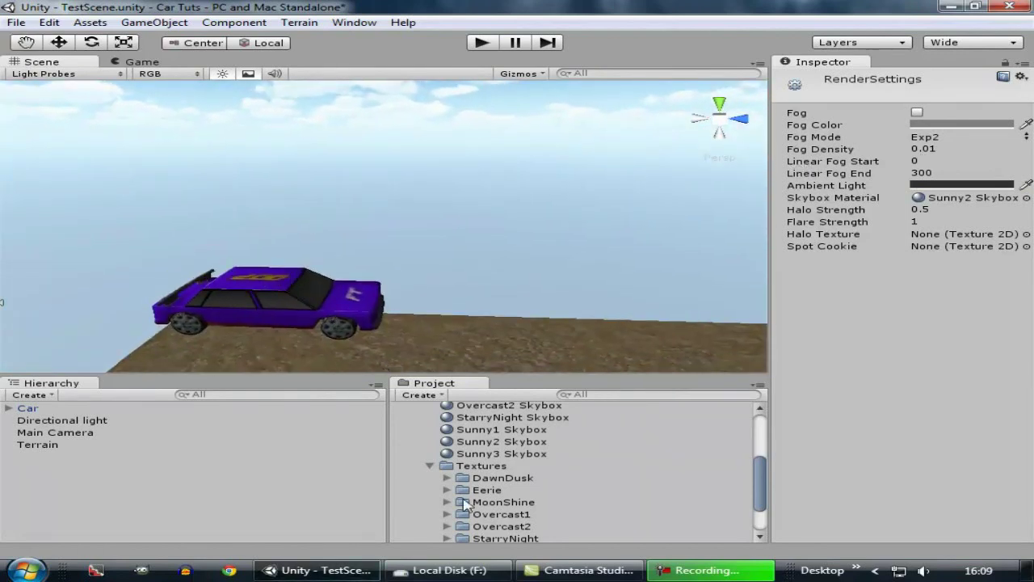
left_click(526, 442)
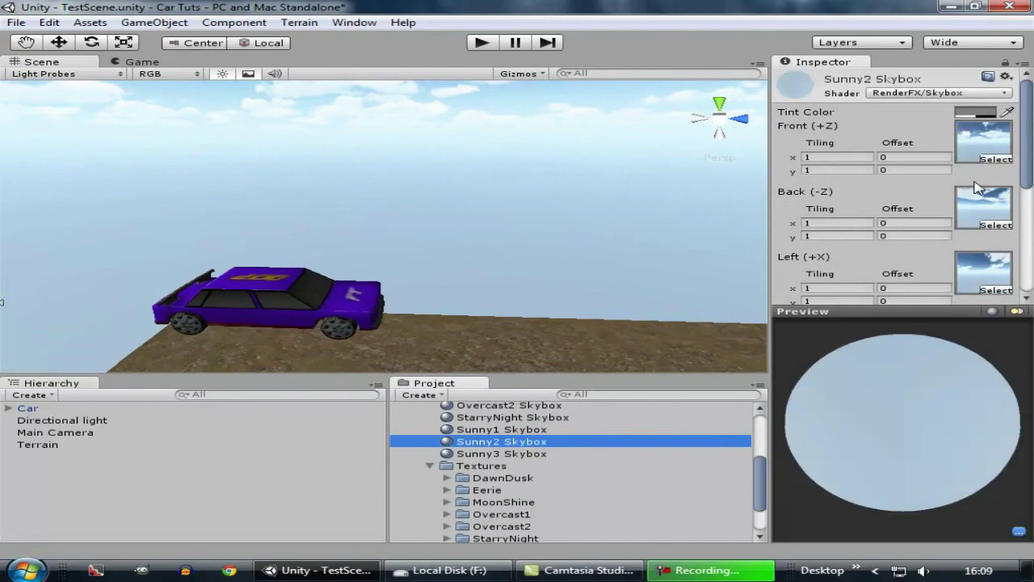
left_click_drag(1031, 174, 1032, 237)
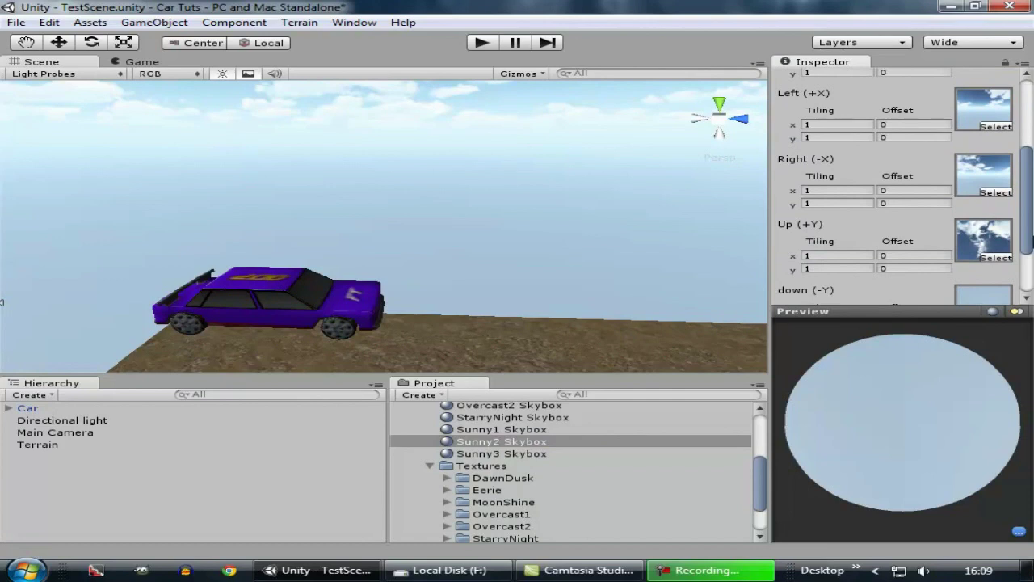
left_click_drag(1032, 240, 1032, 279)
Set the shader of the car body's Car_auv material to Reflective/Diffuse
middle_click_drag(322, 188, 495, 139)
scroll(550, 161, "up", 6)
left_click_drag(547, 161, 450, 178, "alt")
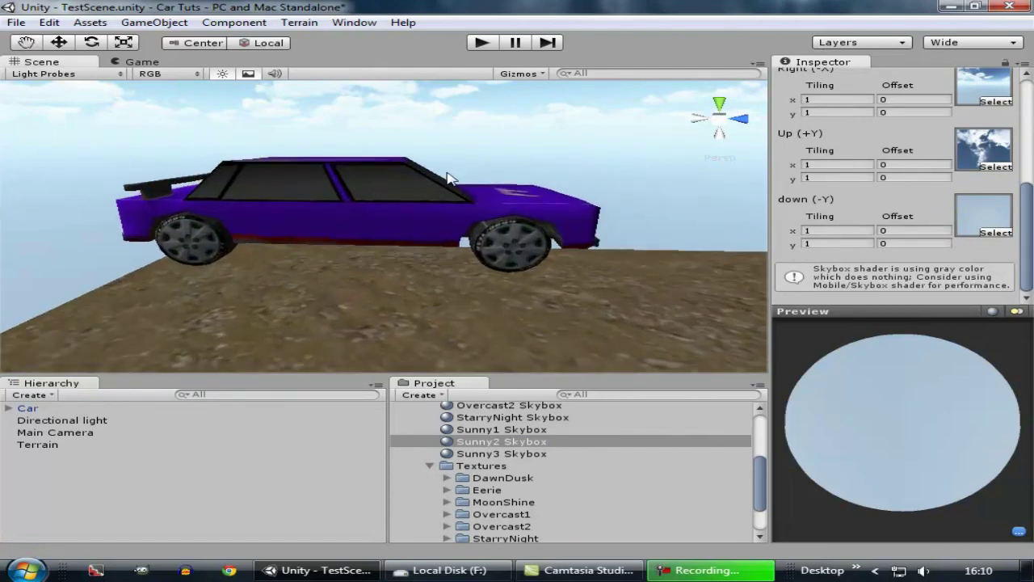
left_click(392, 234)
middle_click_drag(448, 168, 477, 140)
scroll(419, 179, "up", 3)
scroll(477, 144, "down", 1)
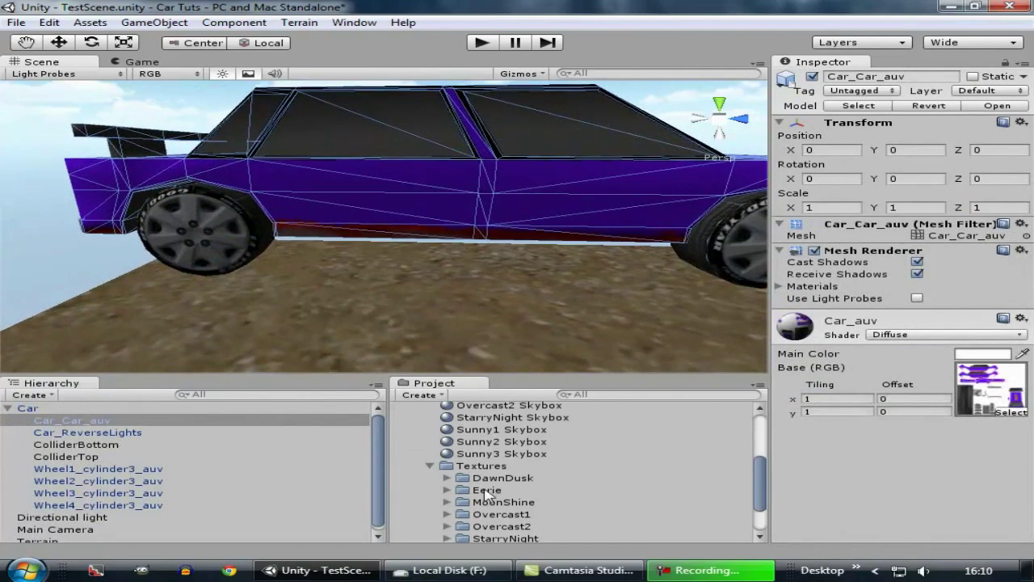
scroll(464, 495, "up", 4)
left_click(398, 445)
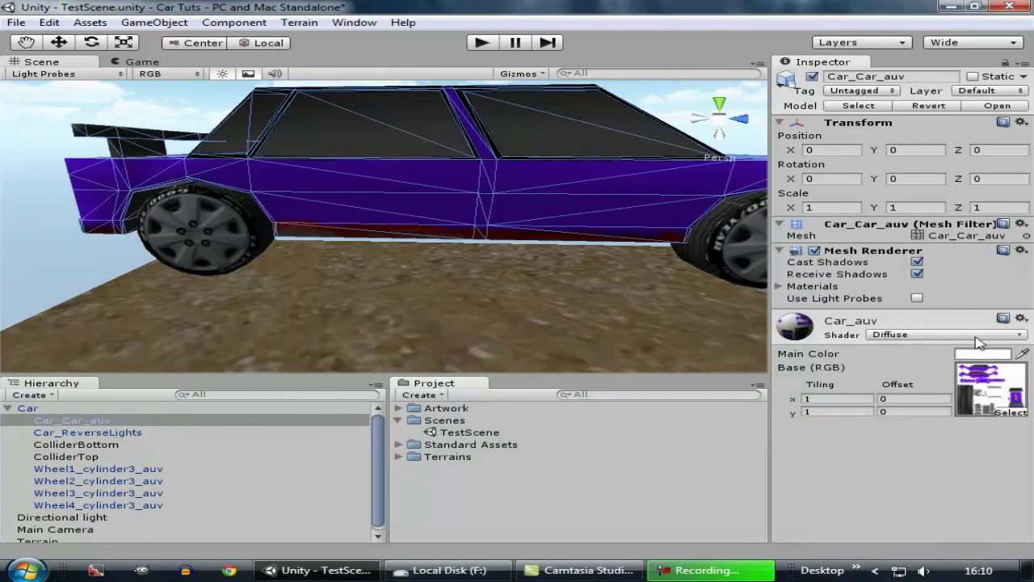
left_click(945, 334)
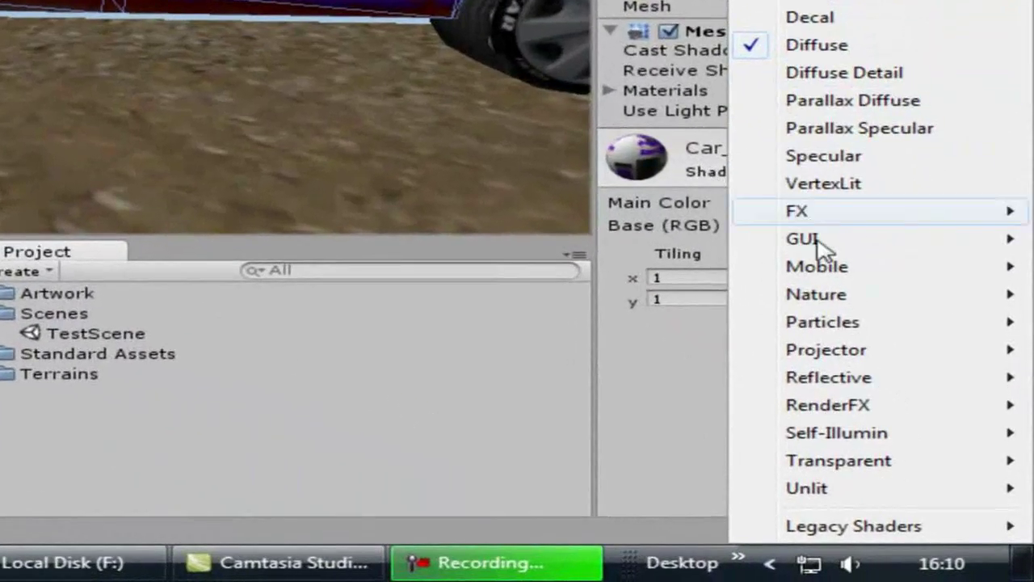
mouse_move(926, 391)
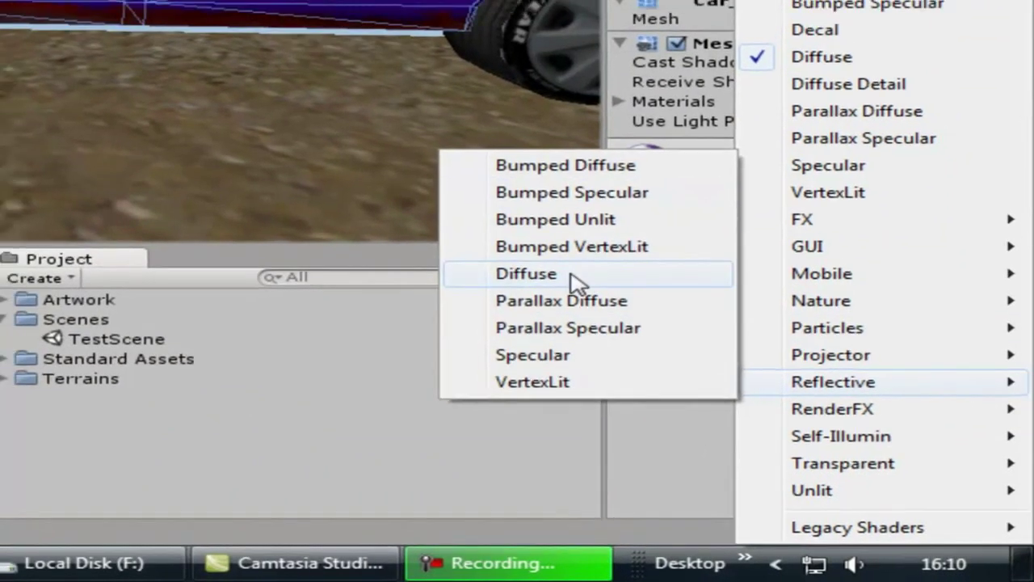
left_click(566, 267)
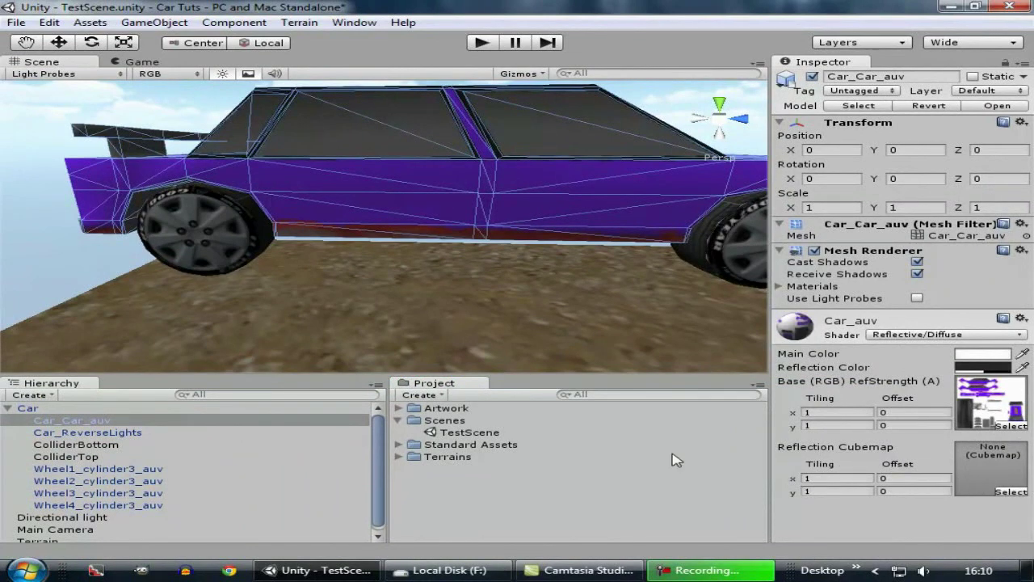
Create a cubemap named Reflective in the Artwork folder's Car subfolder
left_click(401, 420)
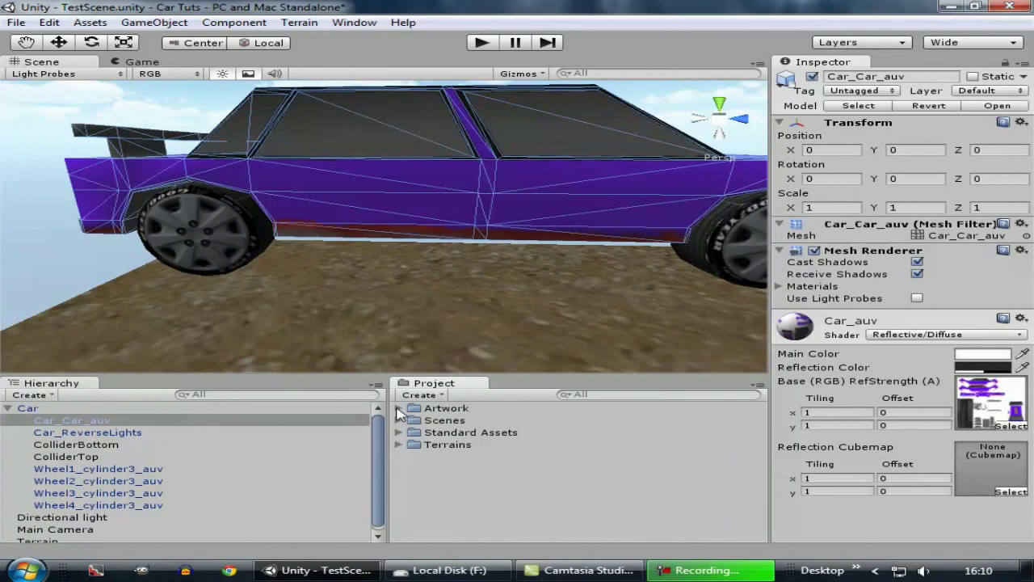
left_click(398, 409)
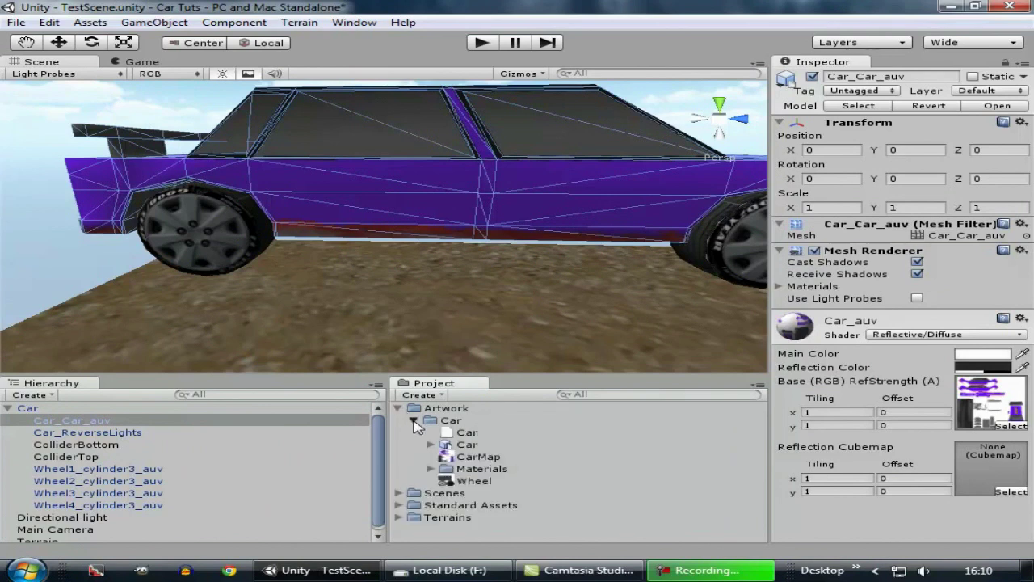
left_click(452, 420)
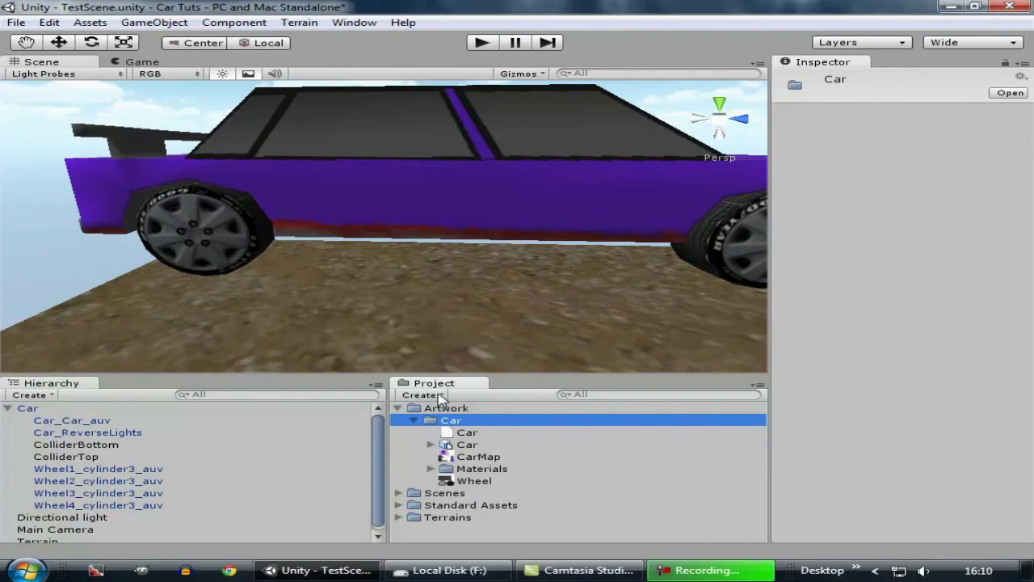
left_click(428, 396)
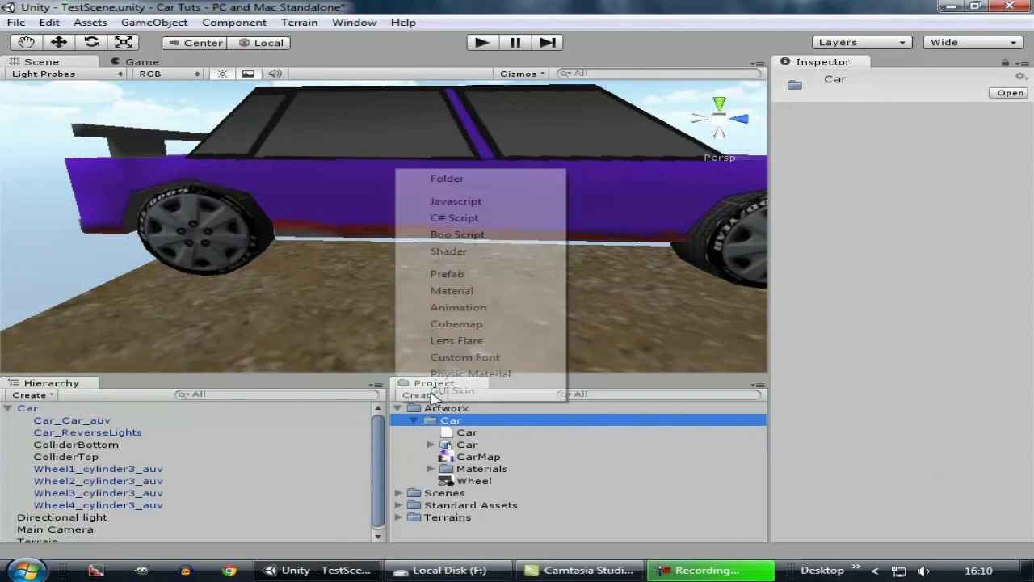
left_click(481, 331)
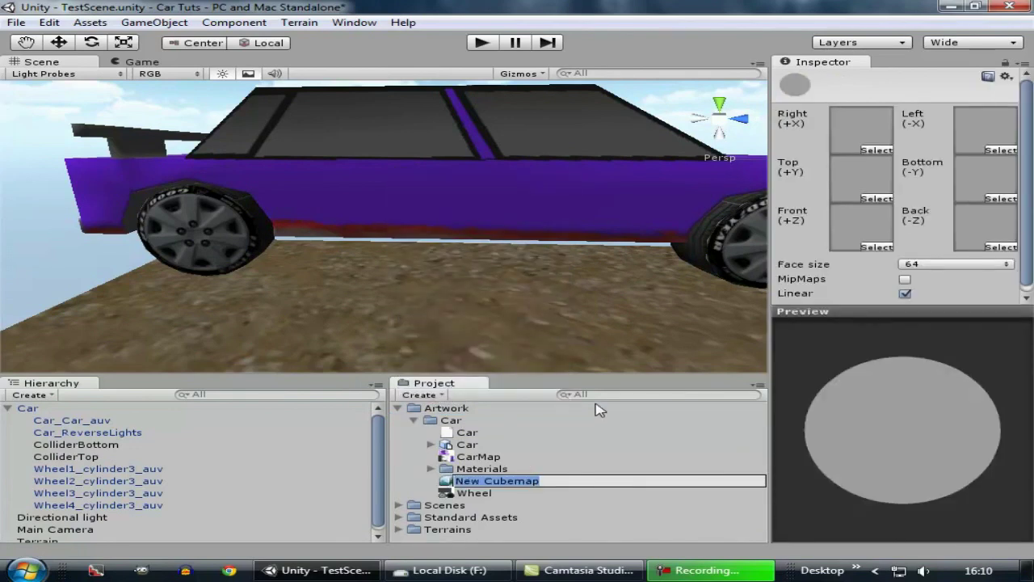
type("R")
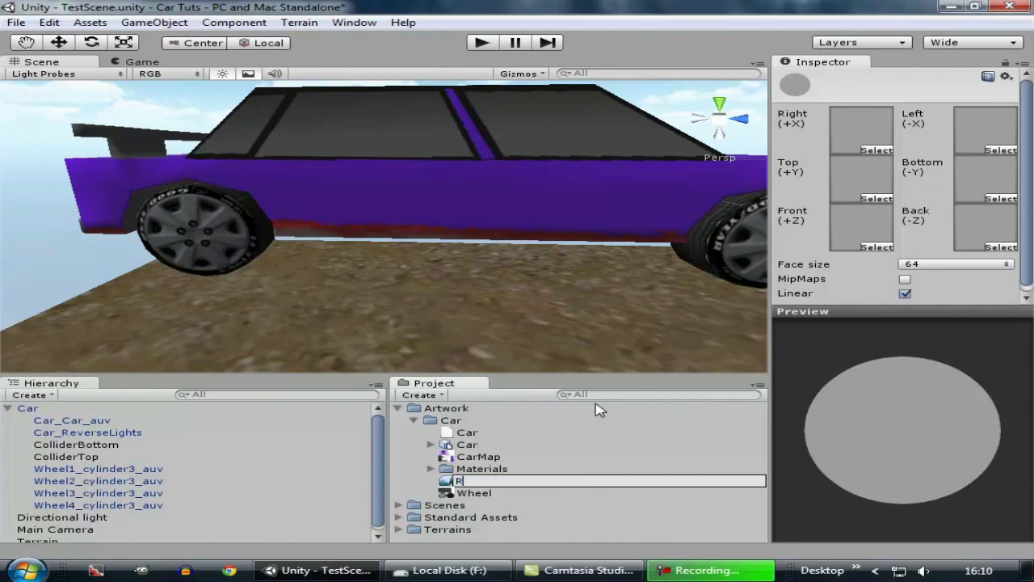
type("eflective")
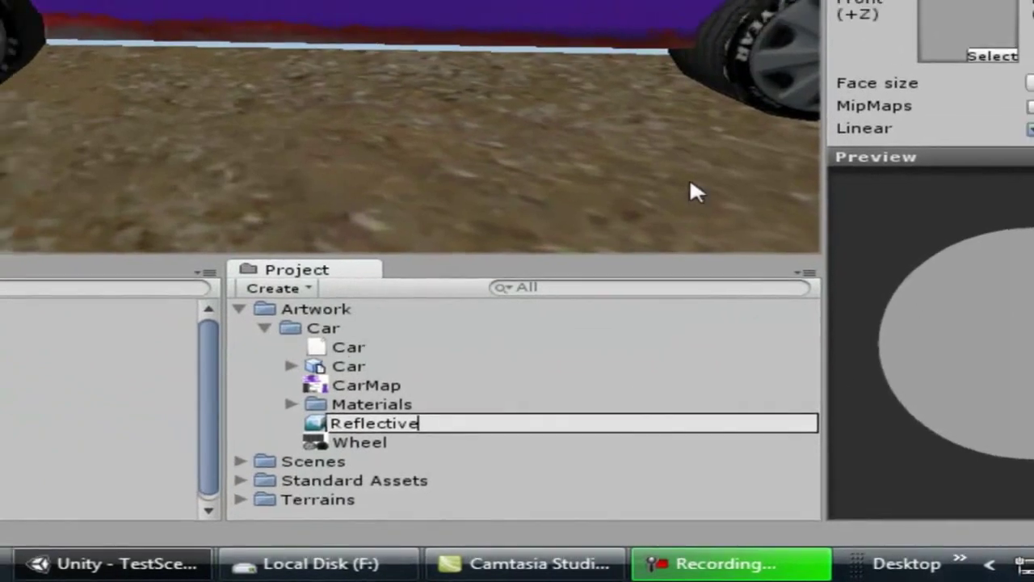
left_click(552, 385)
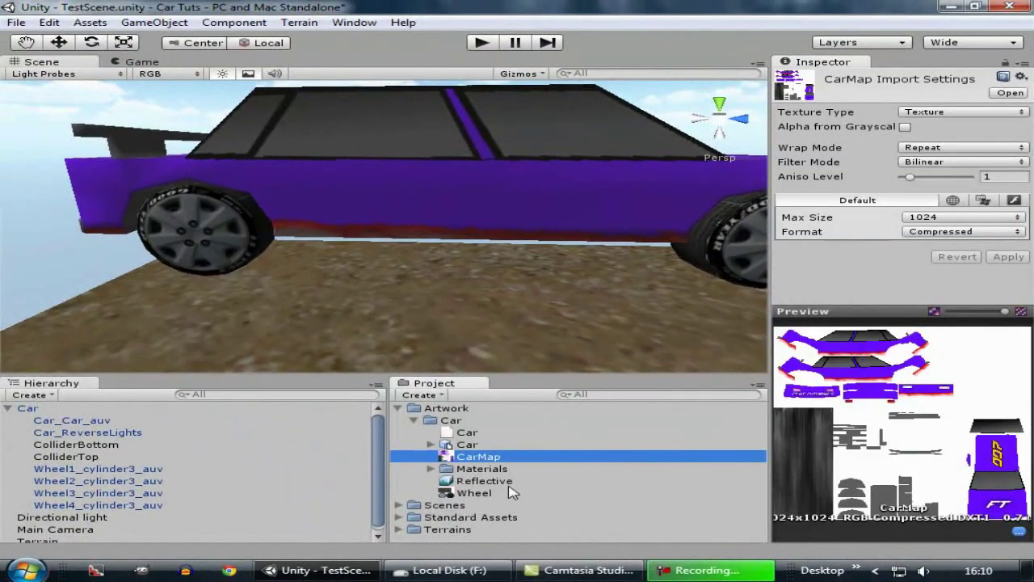
Select the Reflective cubemap and expand the Sunny2 texture folder within the Standard Assets skyboxes
left_click(485, 481)
left_click(399, 518)
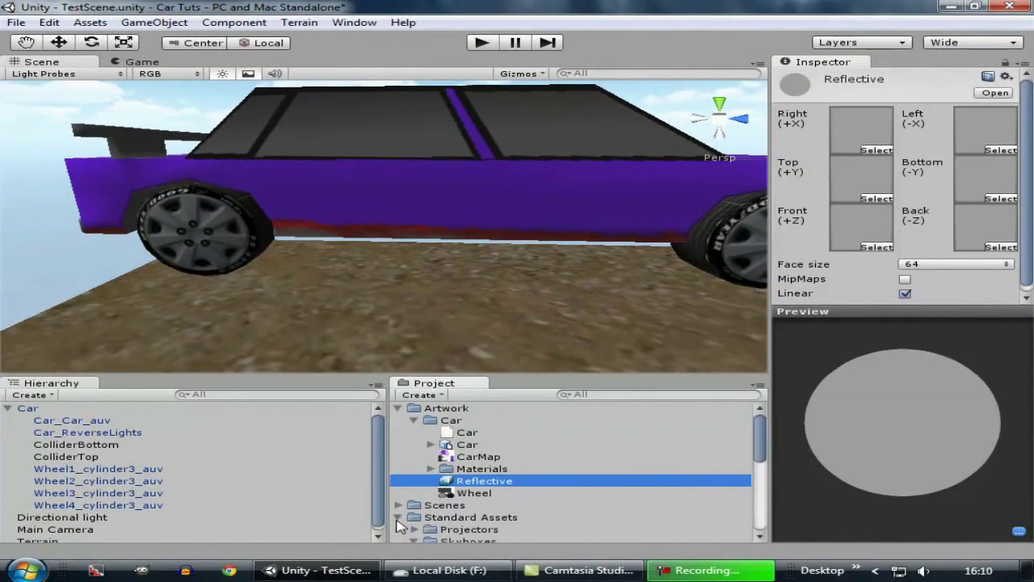
scroll(400, 522, "down", 3)
left_click(416, 451)
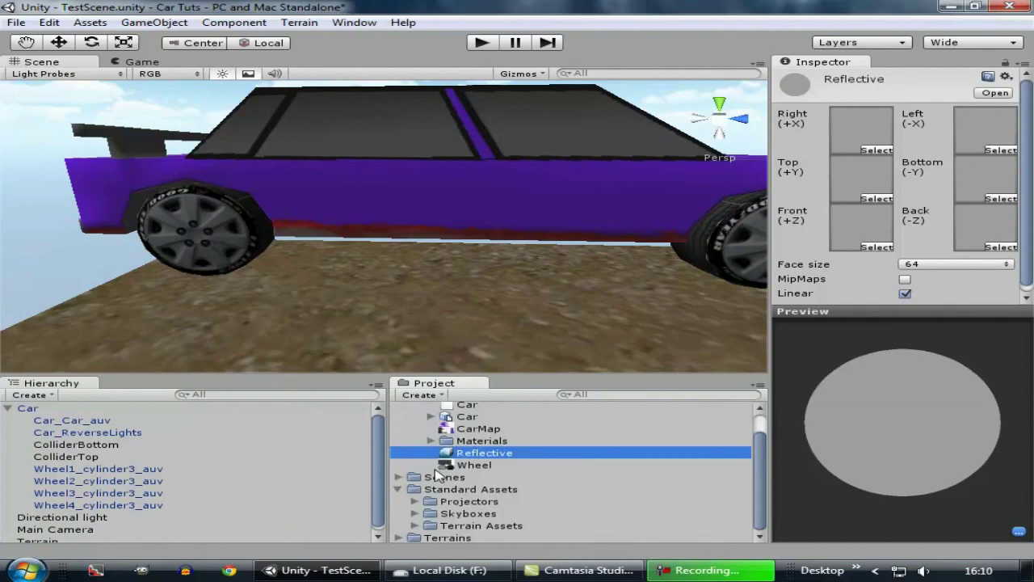
left_click(415, 514)
scroll(429, 485, "down", 5)
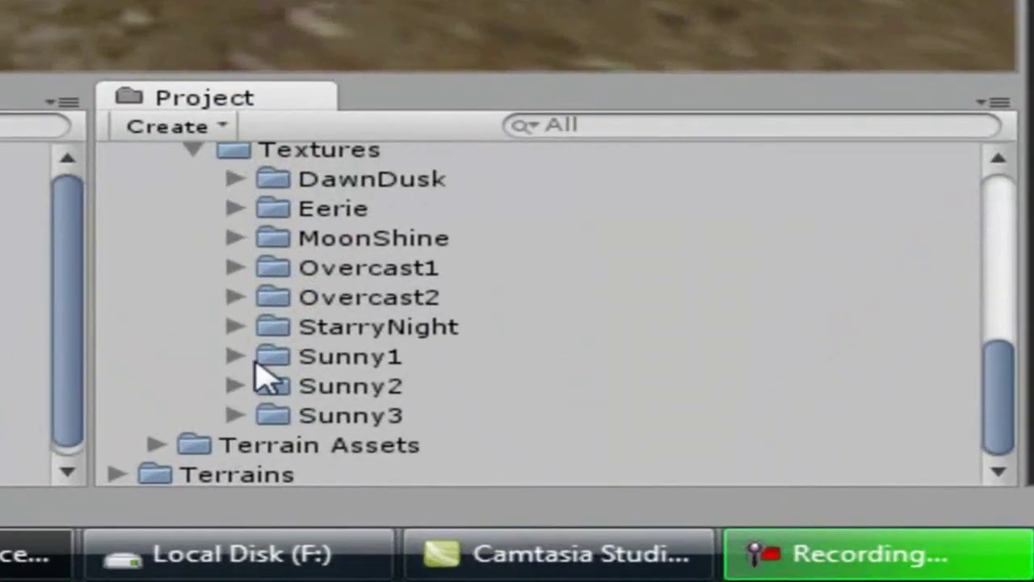
left_click(237, 386)
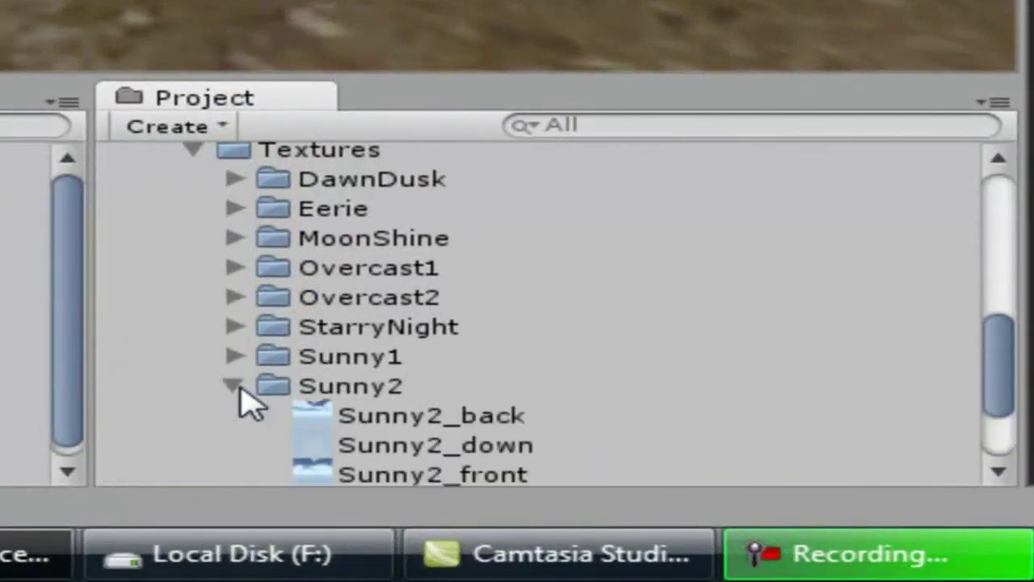
scroll(388, 347, "down", 2)
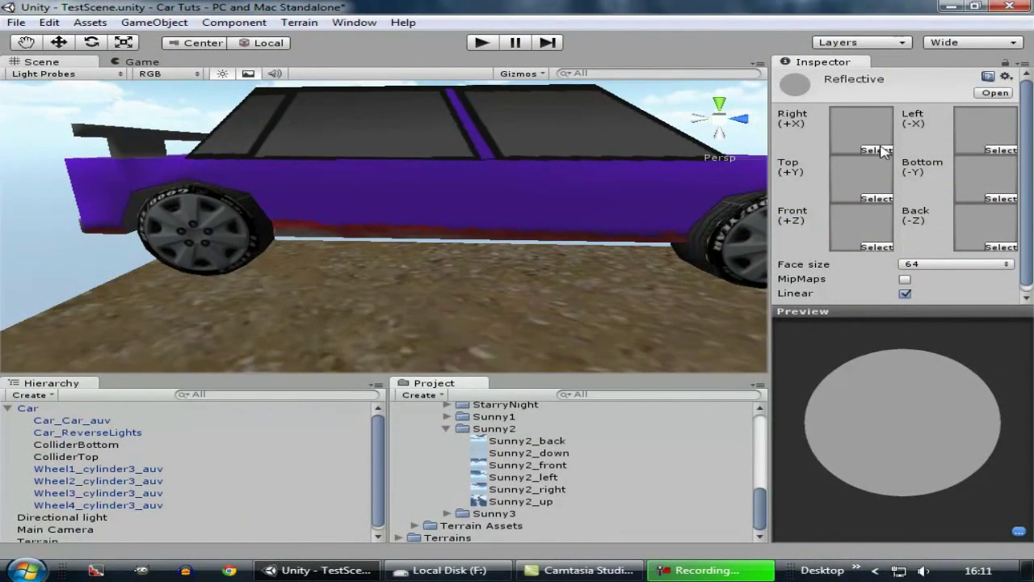
Assign the Sunny2 back, down, front, left, right and up textures to the matching faces of the Reflective cubemap
left_click_drag(545, 442, 917, 265)
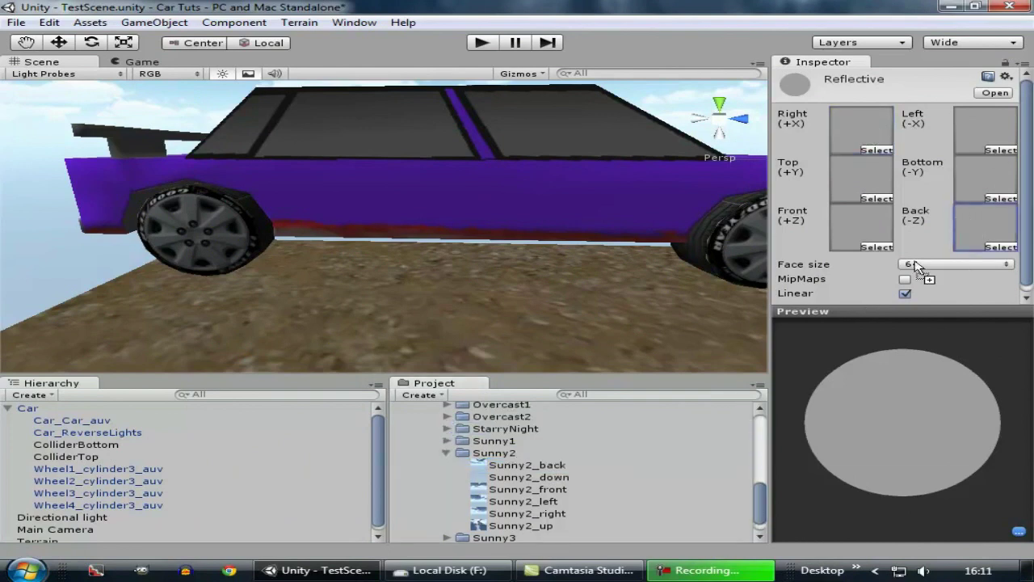
left_click_drag(551, 476, 897, 247)
left_click_drag(545, 489, 845, 252)
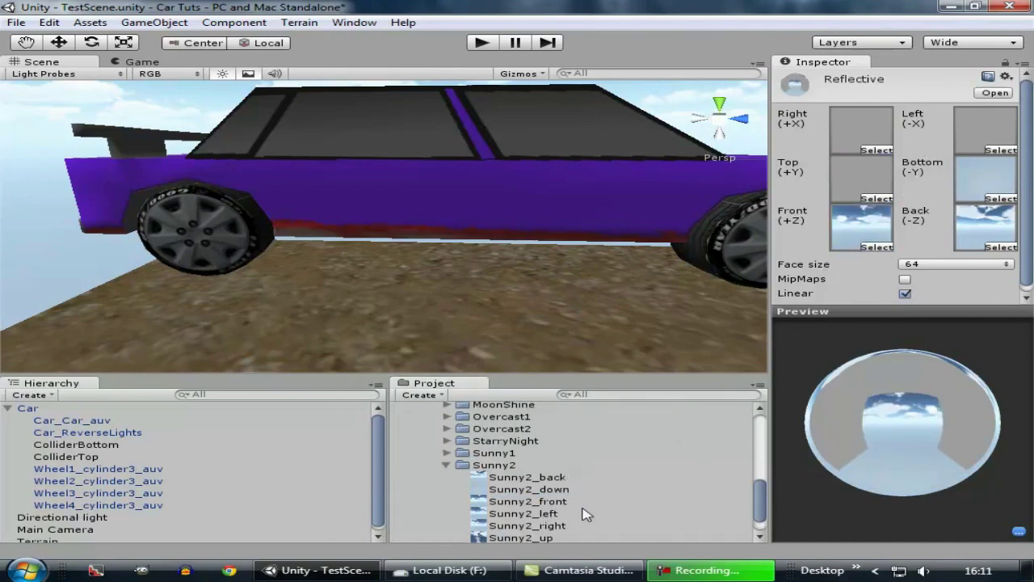
left_click_drag(543, 519, 980, 146)
left_click_drag(570, 530, 855, 142)
left_click_drag(522, 537, 863, 177)
left_click_drag(904, 351, 374, 173)
Assign the Reflective cubemap as the reflection cubemap of the car body's Car_auv material
left_click(424, 181)
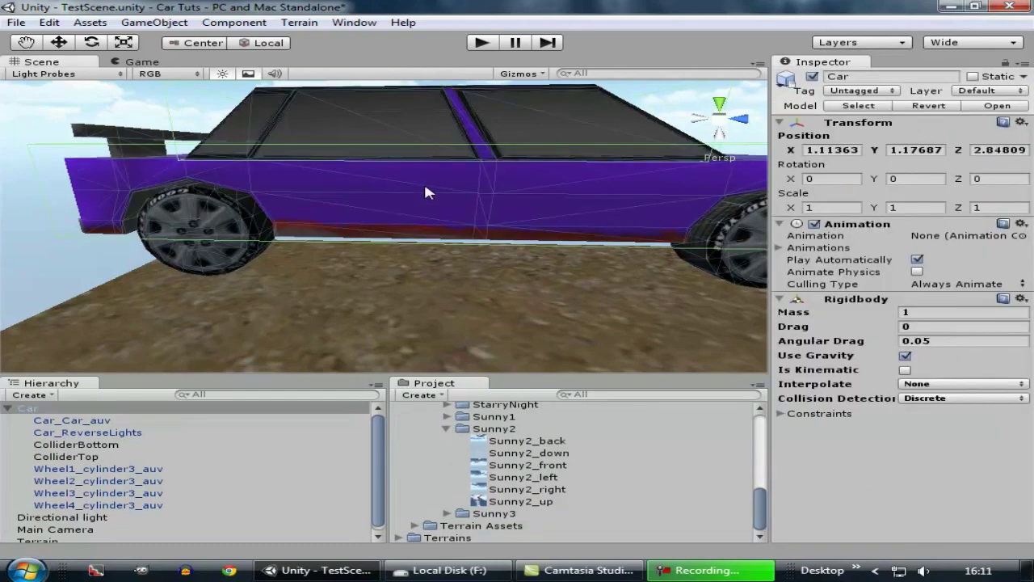
left_click(485, 200)
scroll(517, 517, "up", 10)
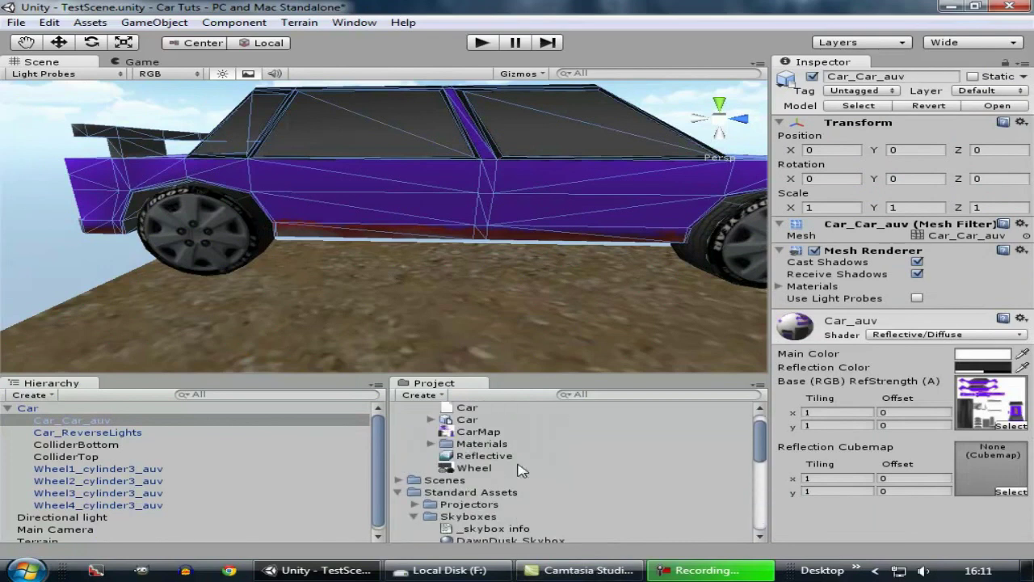
left_click_drag(484, 481, 987, 480)
Locate the base texture of the Wheel3 material in the project and select it
middle_click_drag(452, 143, 604, 179)
left_click_drag(604, 179, 159, 226, "alt")
key("Right")
key("Up")
right_click_drag(249, 277, 208, 293)
left_click(339, 231)
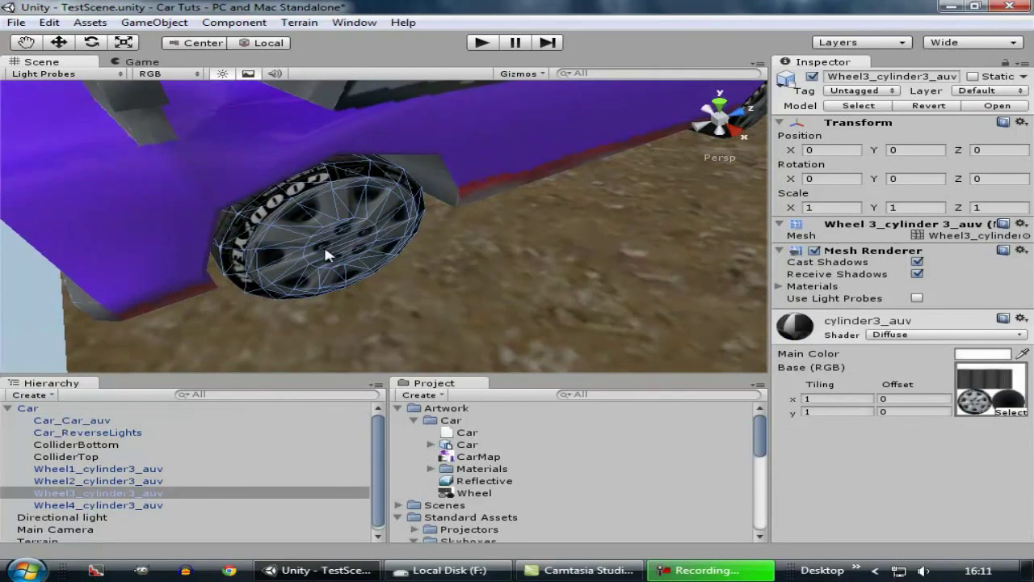
left_click(969, 386)
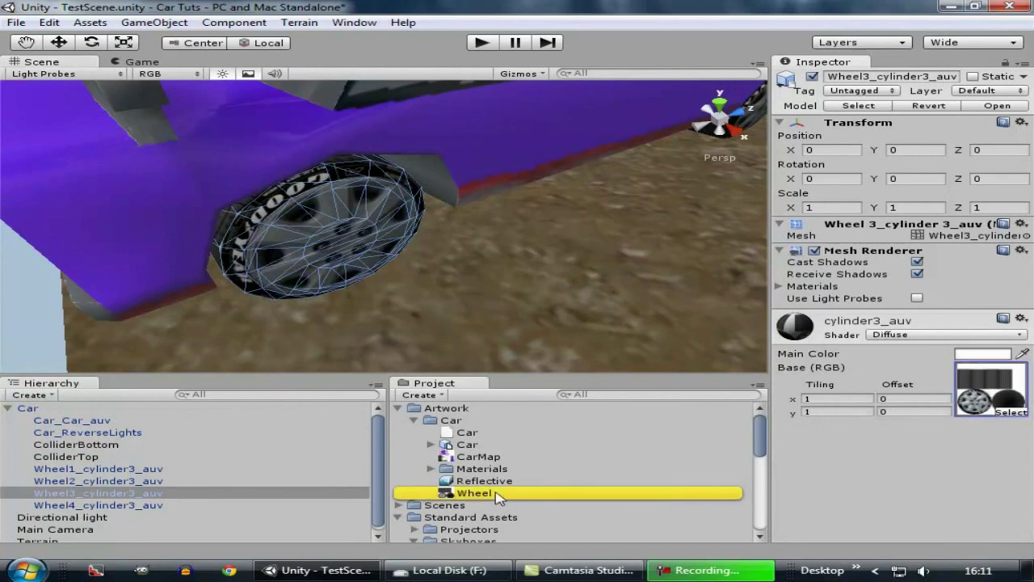
left_click(491, 493)
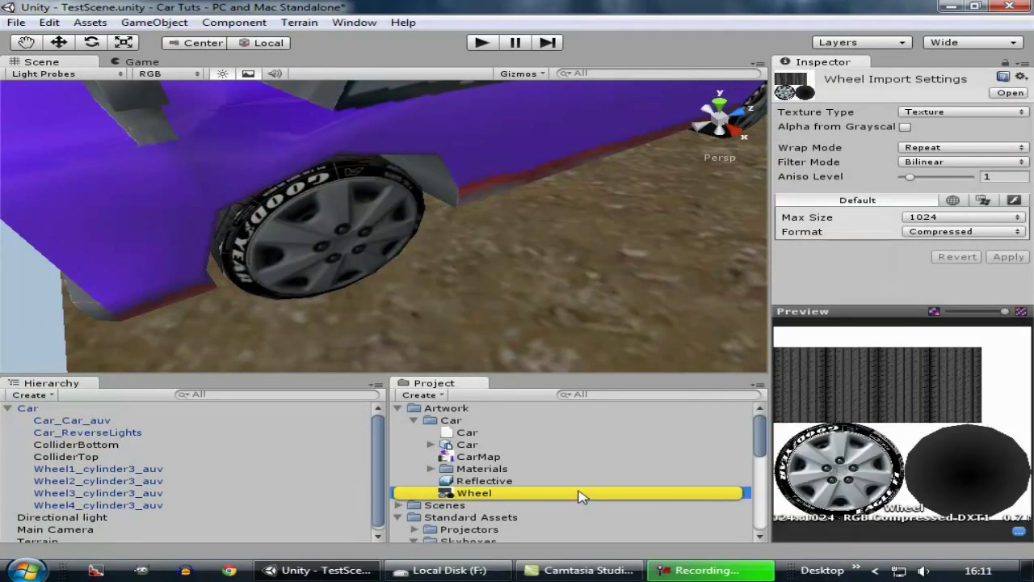
Duplicate the Wheel texture and rename the copy WheelNorm
double_click(583, 489)
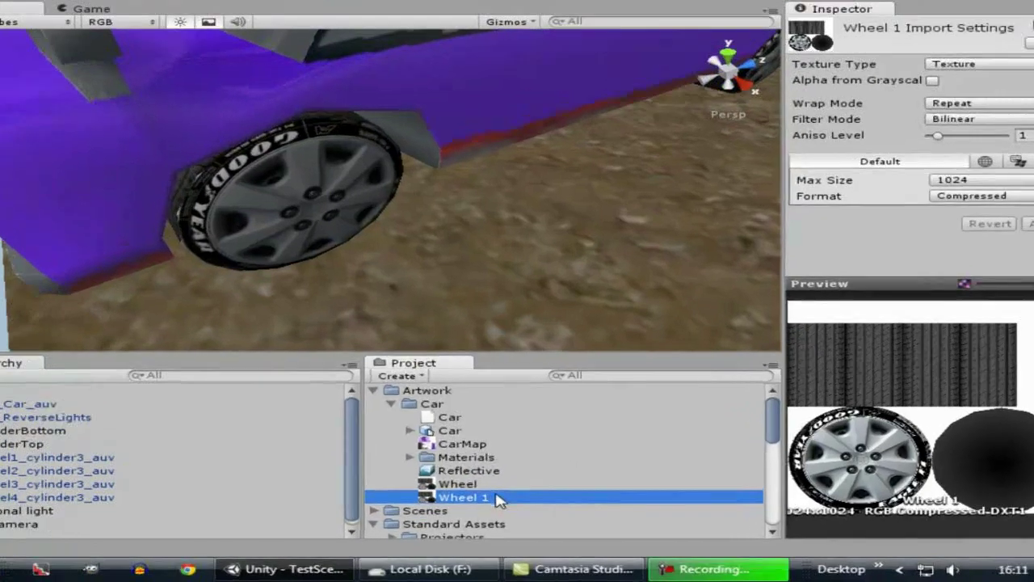
left_click(509, 506)
left_click(509, 507)
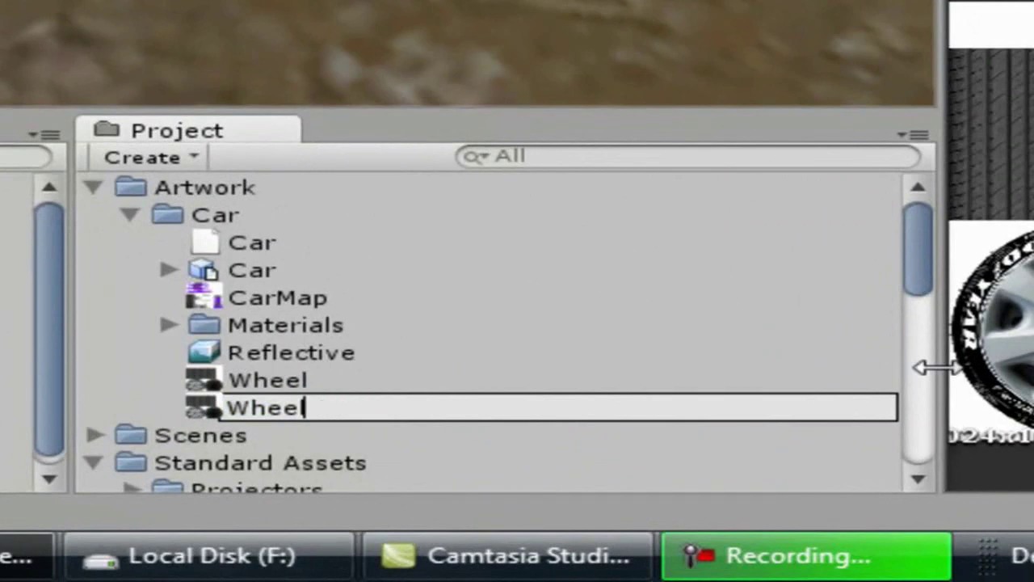
type("WheelNorm")
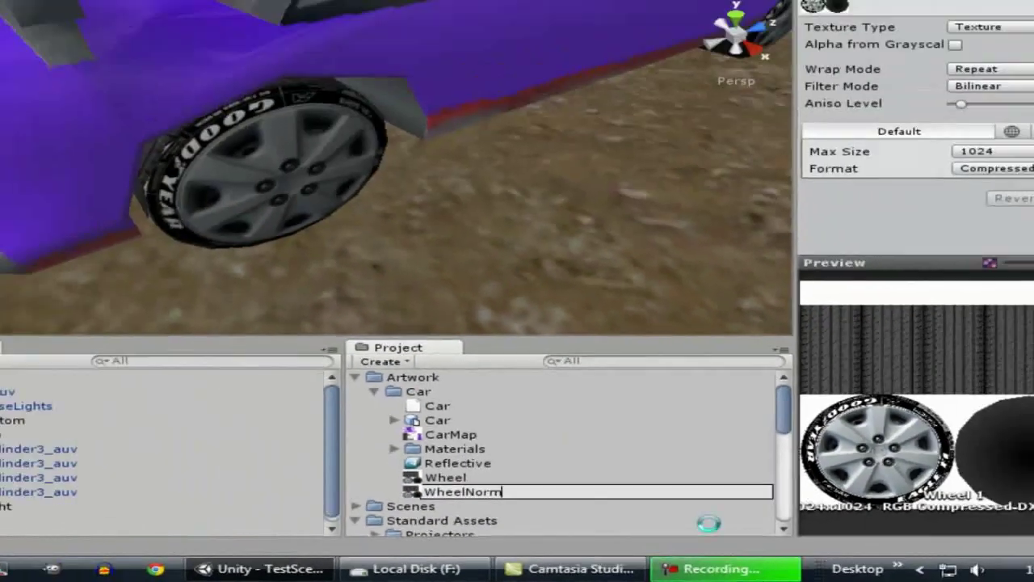
key("Return")
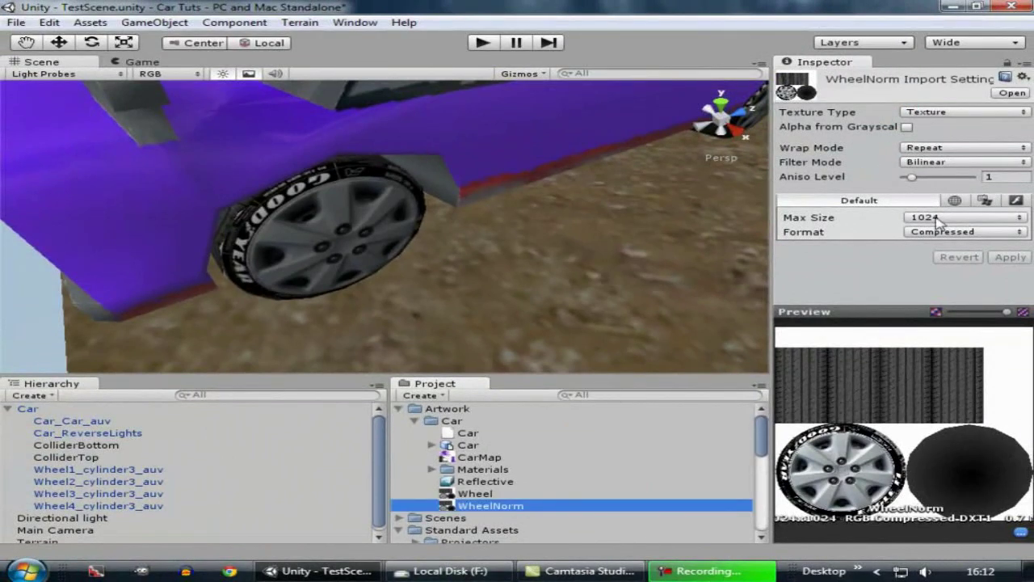
Import WheelNorm as a normal map with creation from grayscale disabled, and apply the settings
left_click(943, 113)
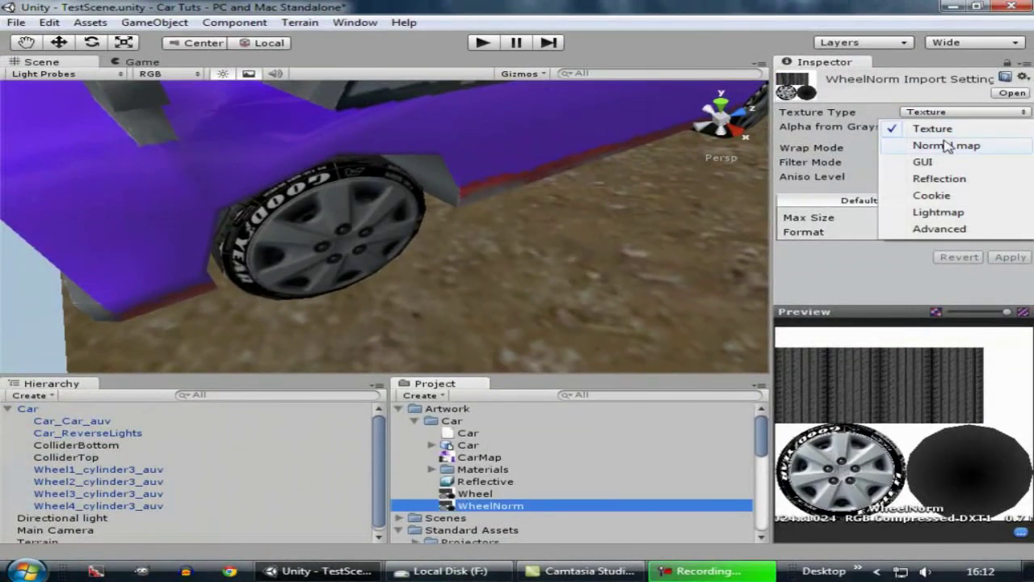
left_click(917, 147)
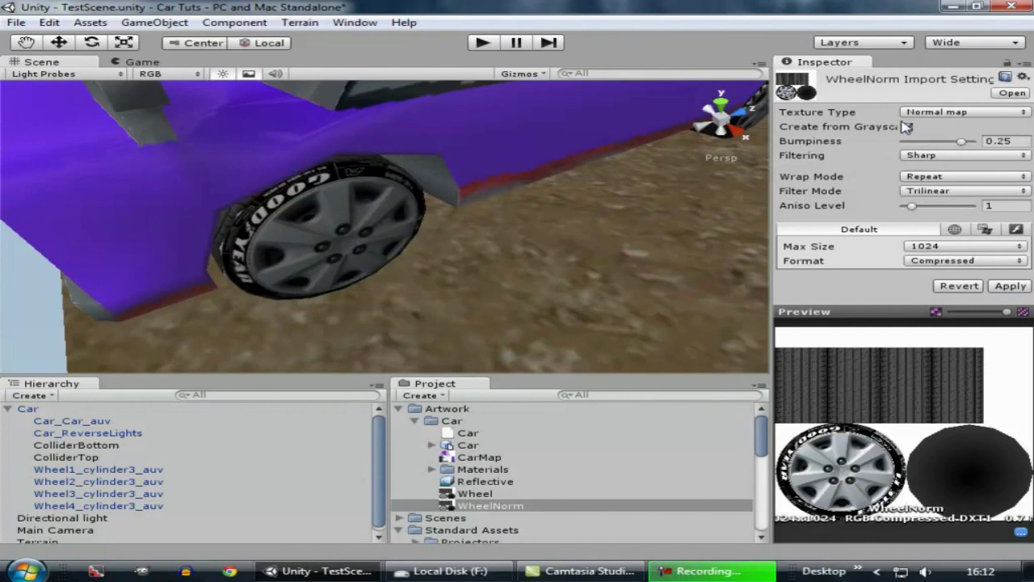
left_click(906, 127)
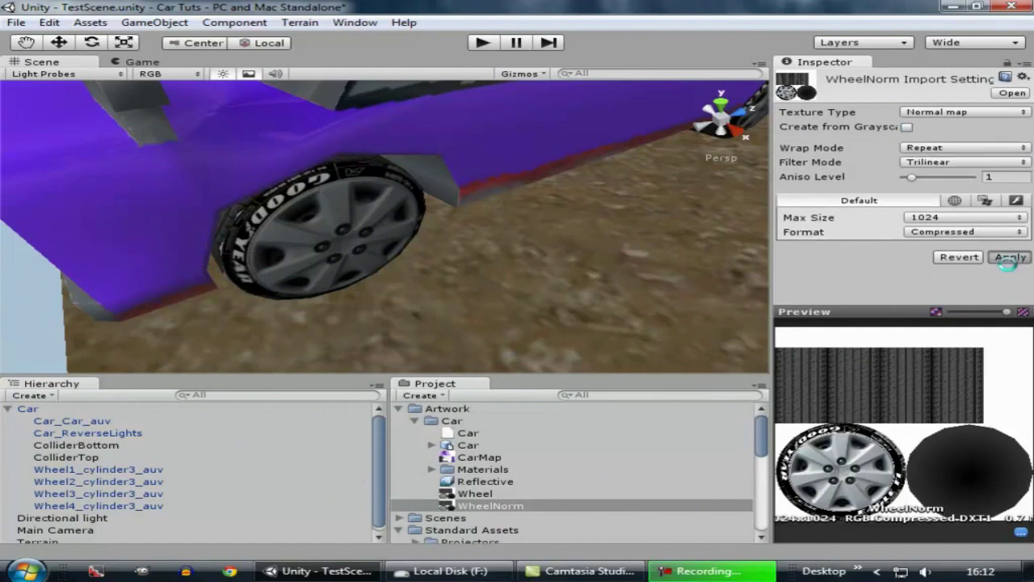
left_click(1010, 258)
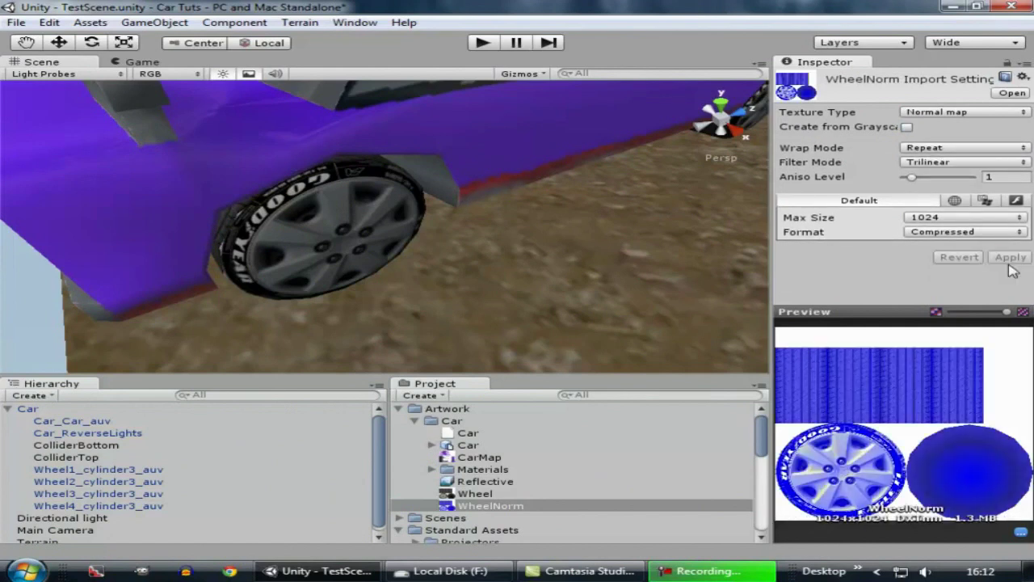
Set the shader of the wheel's cylinder3_auv material to Bumped Diffuse and assign WheelNorm as its normal map
left_click(397, 227)
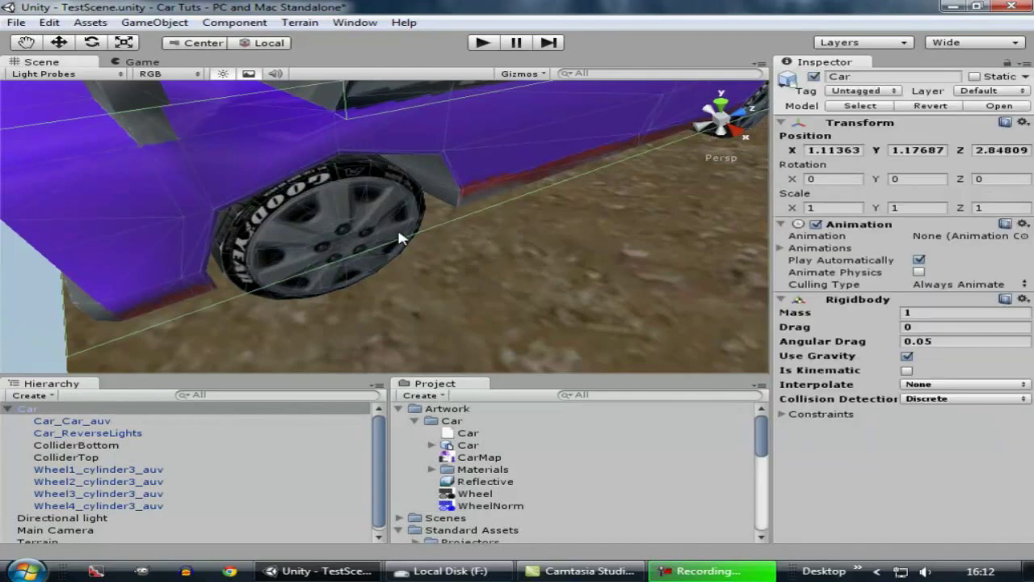
left_click(347, 218)
middle_click_drag(639, 207, 615, 183)
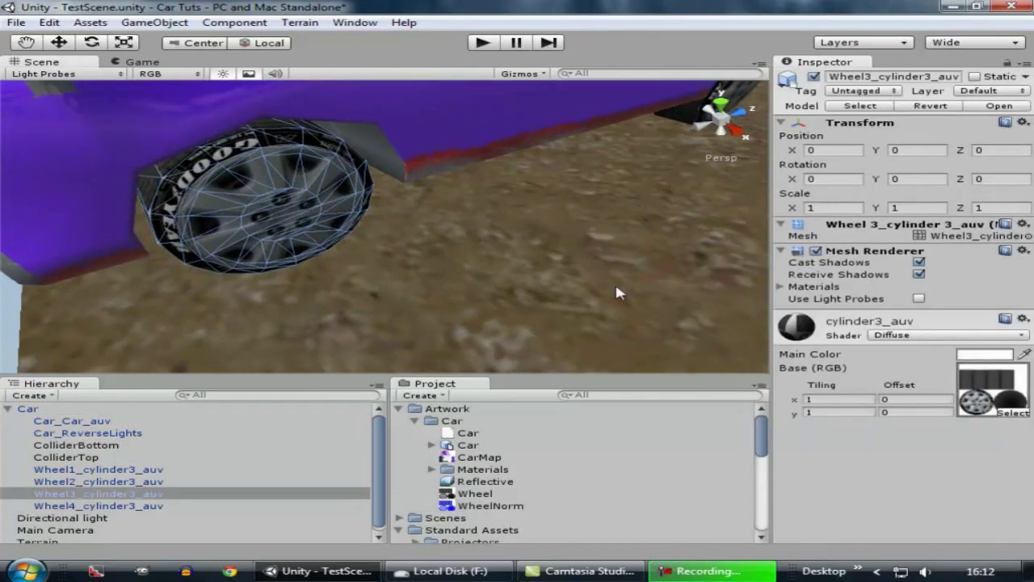
left_click(903, 340)
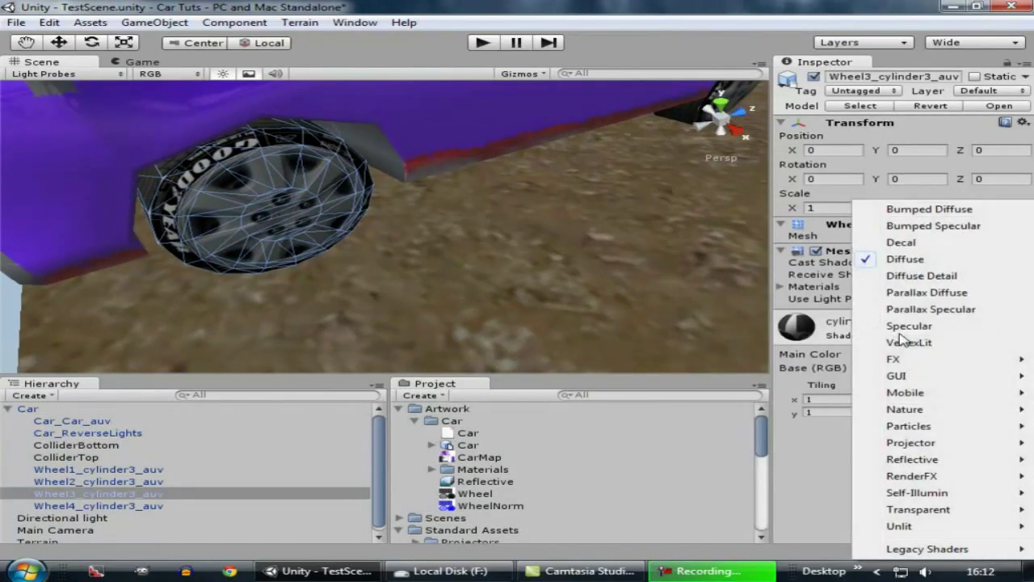
left_click(953, 215)
left_click_drag(511, 499, 993, 460)
Examine the bumped wheel surface up close and from several angles around the car
middle_click_drag(539, 316, 588, 318)
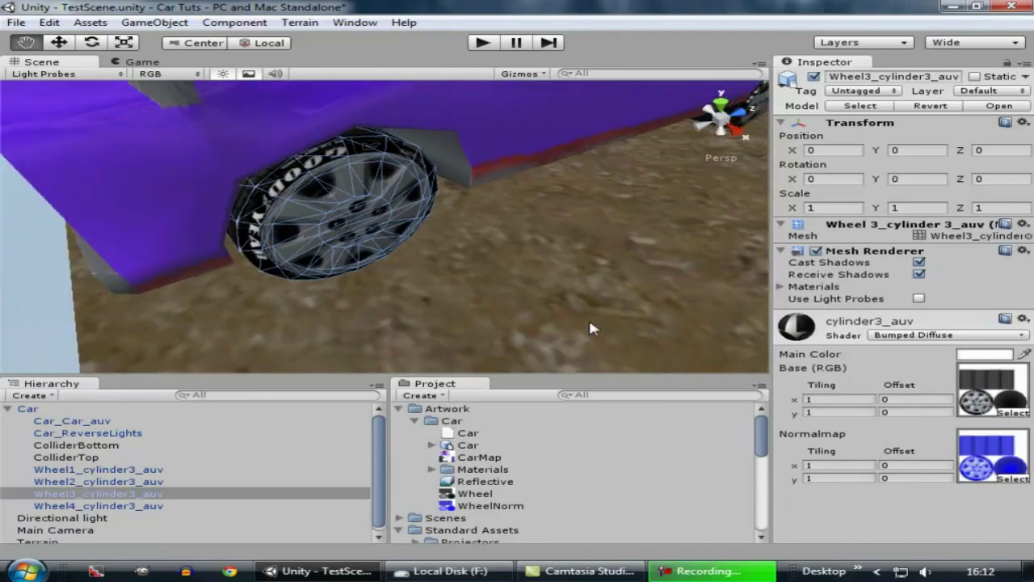
scroll(547, 296, "up", 6)
right_click_drag(581, 189, 482, 163)
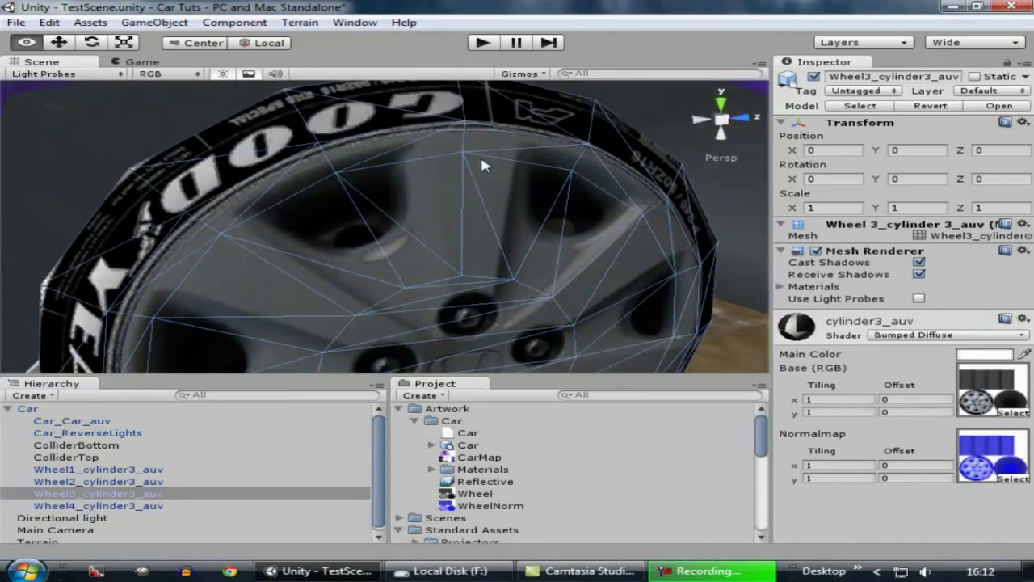
scroll(473, 168, "up", 3)
scroll(472, 166, "down", 3)
scroll(474, 172, "down", 5)
left_click_drag(505, 194, 569, 269, "alt")
scroll(570, 267, "up", 5)
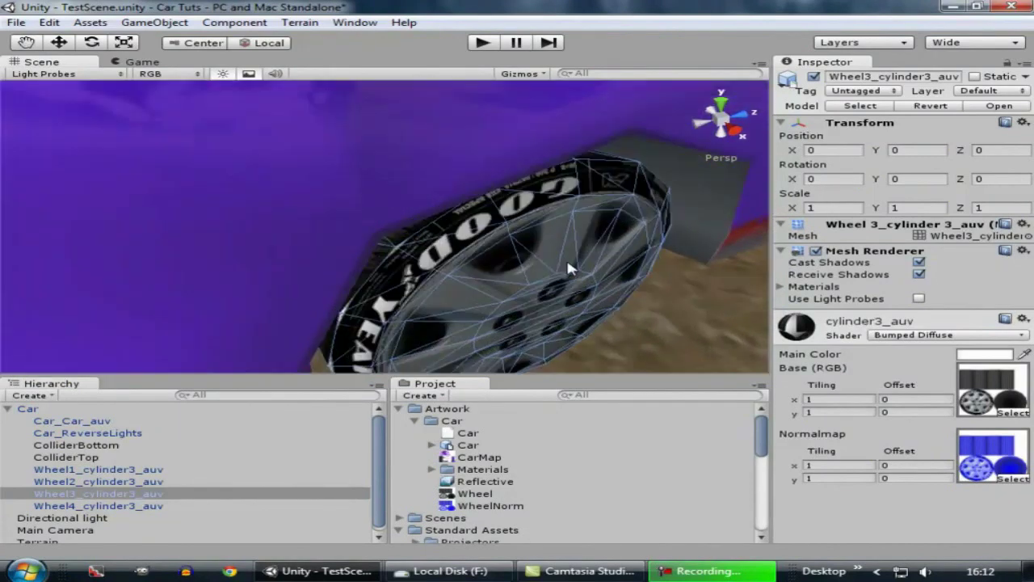
left_click_drag(507, 270, 616, 194, "alt")
scroll(514, 256, "down", 4)
middle_click_drag(616, 194, 583, 202)
scroll(584, 201, "up", 4)
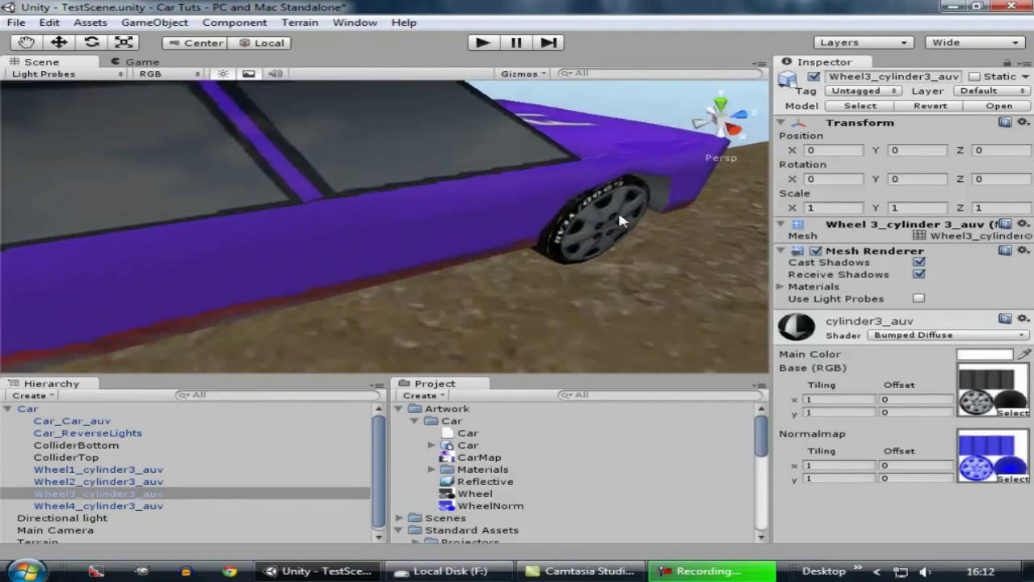
Inspect the car's front wheel up close, then view the whole car around it to compare the wheels
middle_click_drag(487, 226, 449, 239)
left_click_drag(449, 238, 451, 236, "alt")
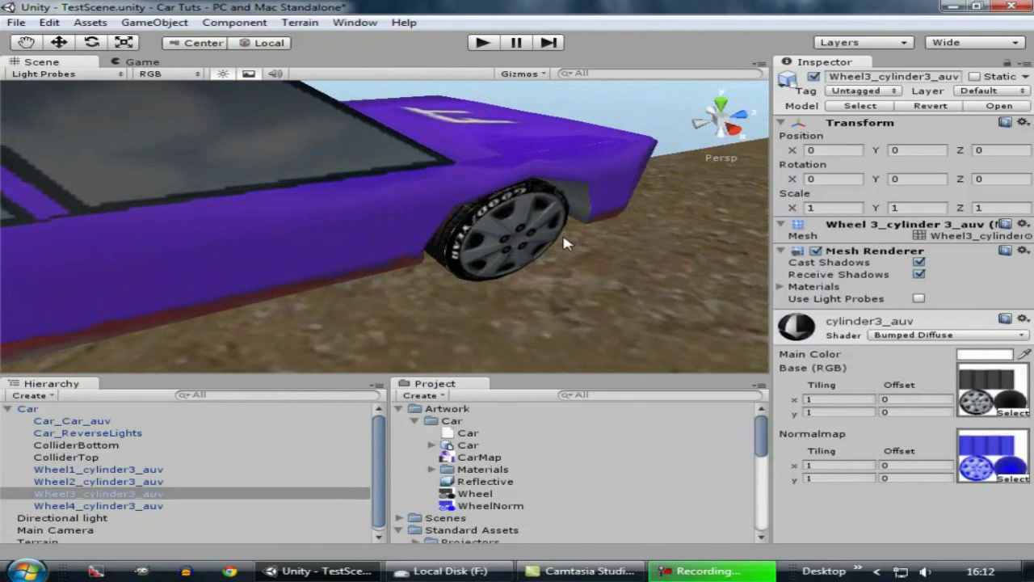
key("f")
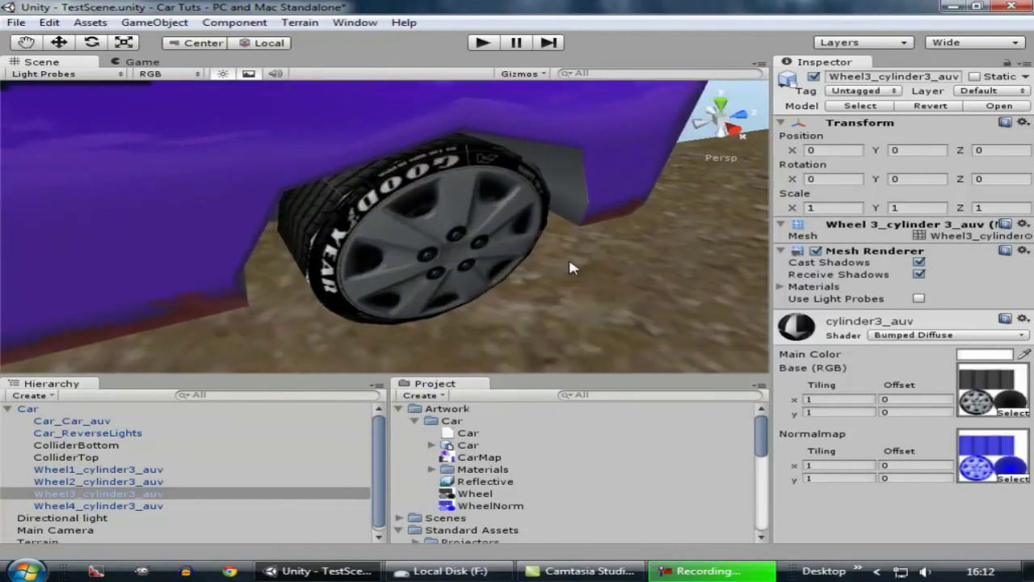
left_click(434, 233)
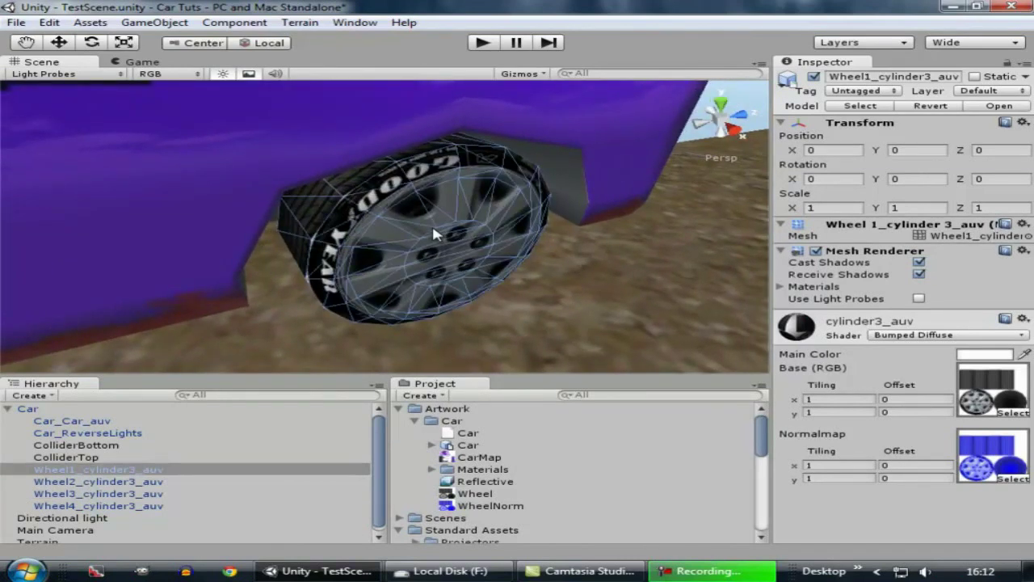
left_click(742, 119)
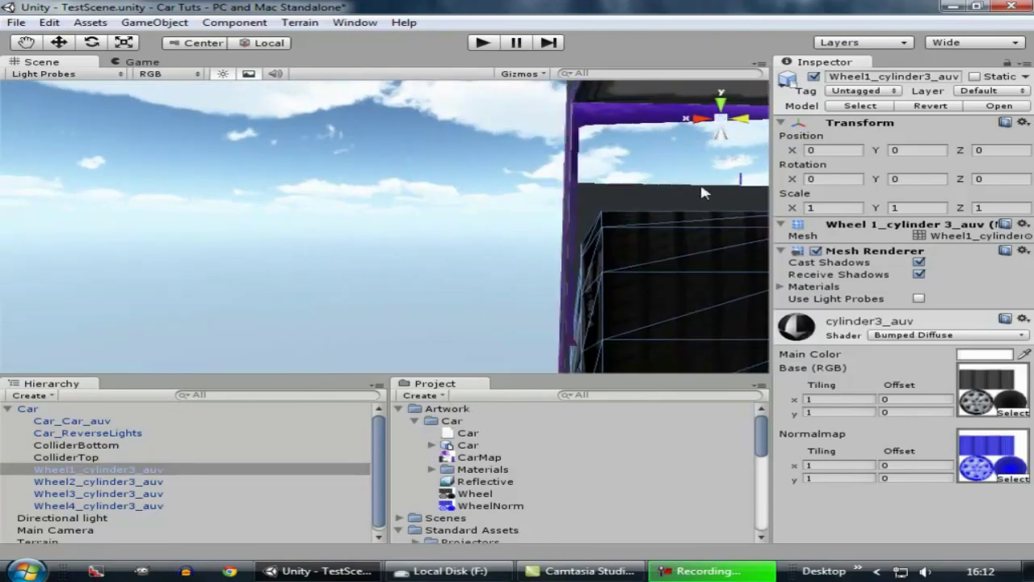
left_click(725, 122)
scroll(536, 160, "down", 10)
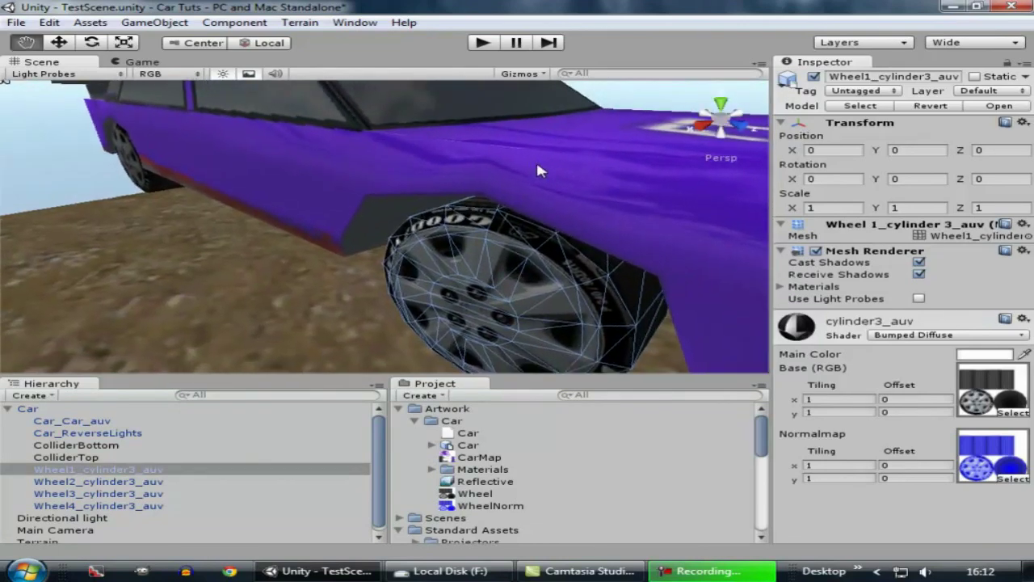
scroll(534, 174, "down", 3)
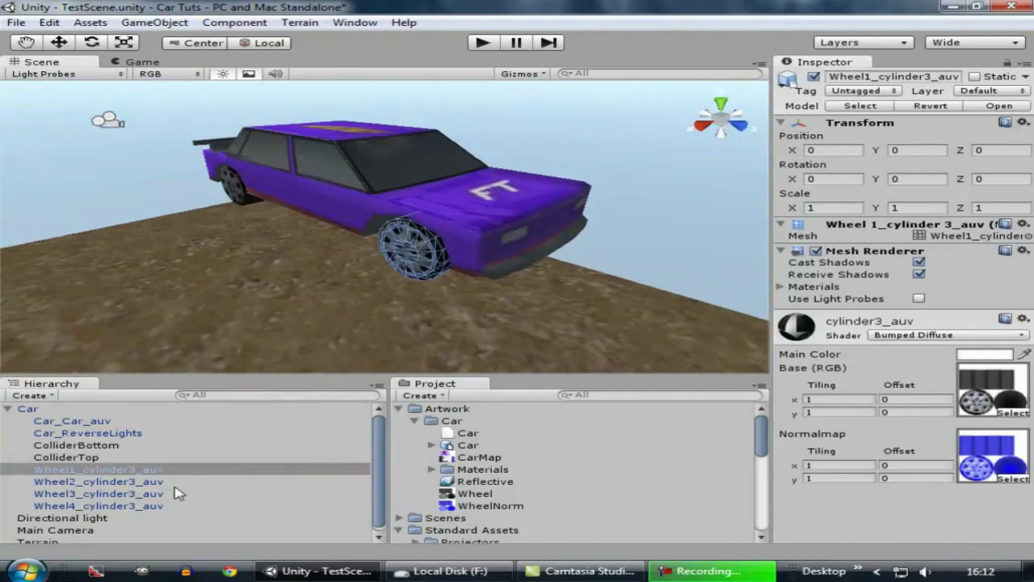
Delete the Wheel2, Wheel3 and Wheel4 objects from the Car, accepting the loss of the prefab connection
left_click(172, 483)
left_click(179, 506, "shift")
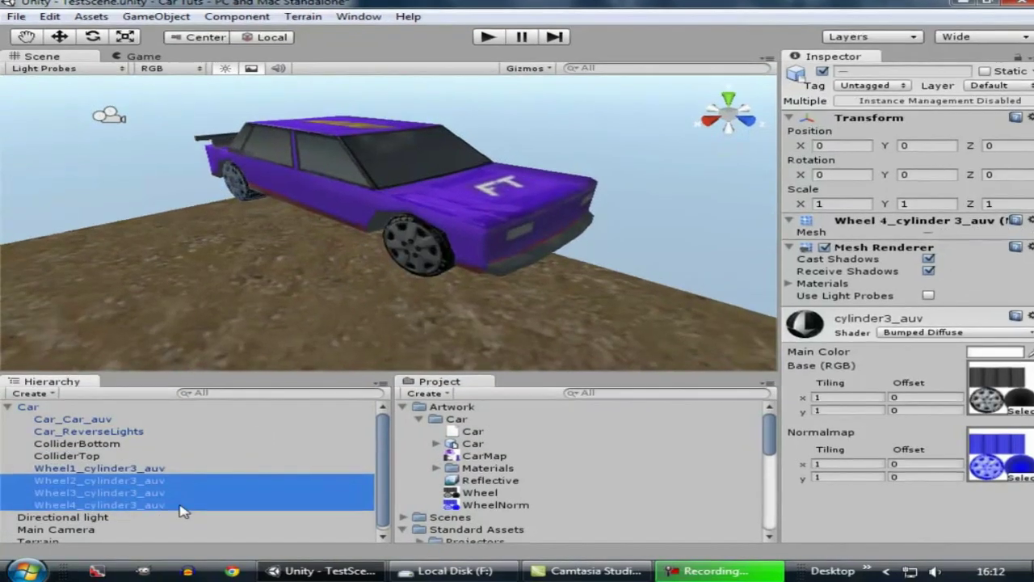
key("Delete")
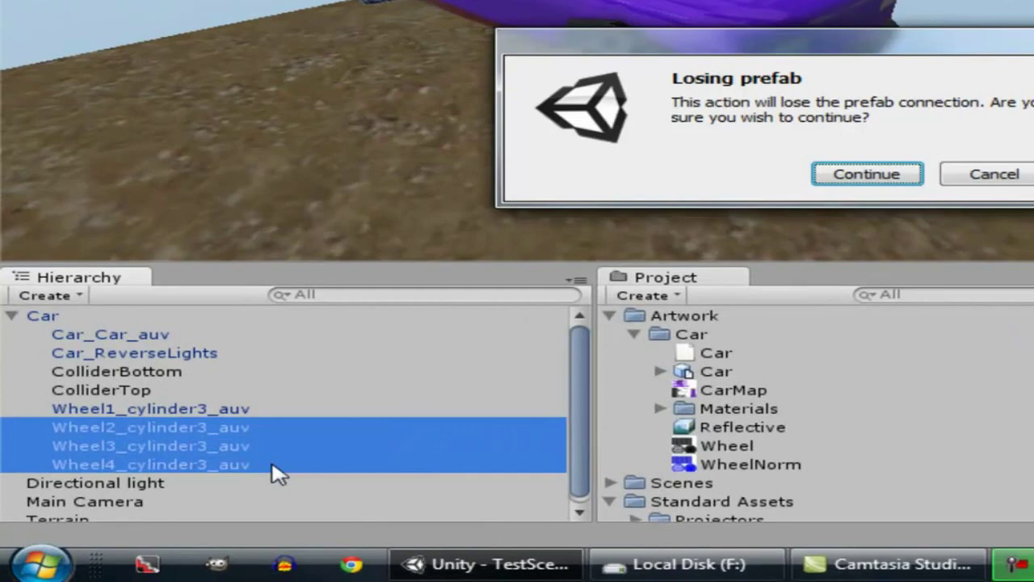
key("Return")
Rename the remaining Wheel1_cylinder3_auv object to Wheel
left_click(153, 409)
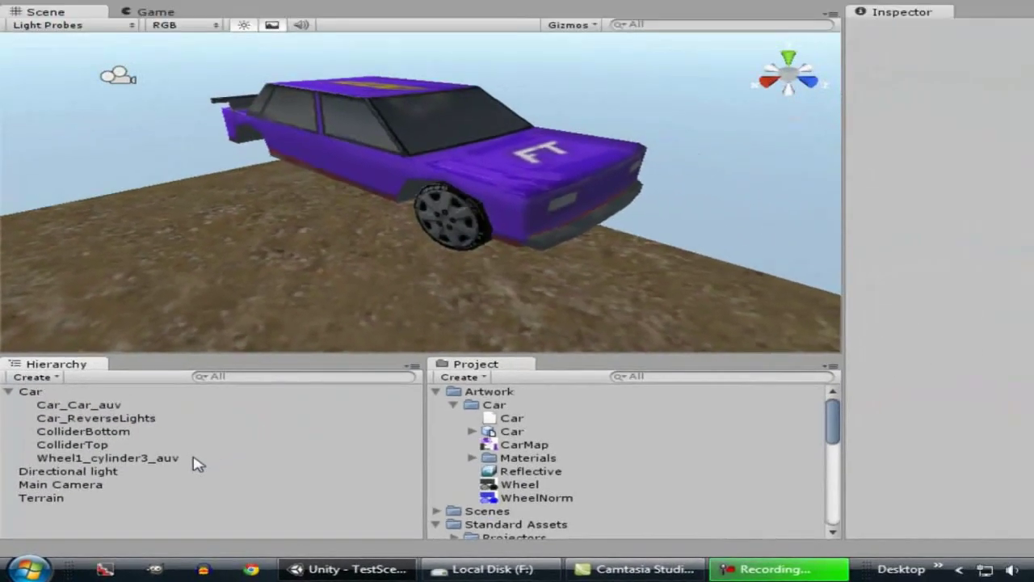
left_click(162, 458)
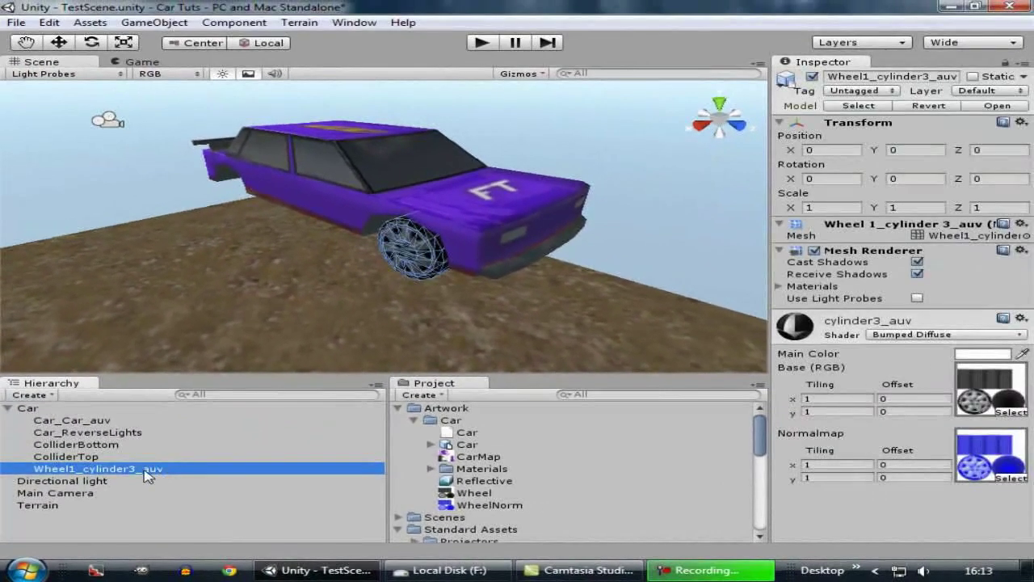
left_click(161, 469)
left_click_drag(181, 469, 74, 474)
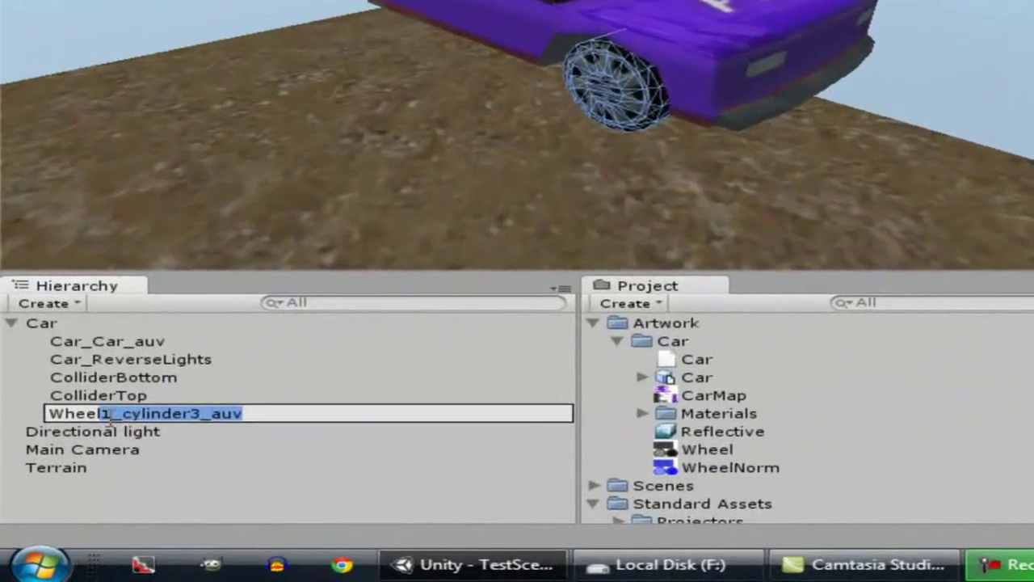
key("BackSpace")
key("Return")
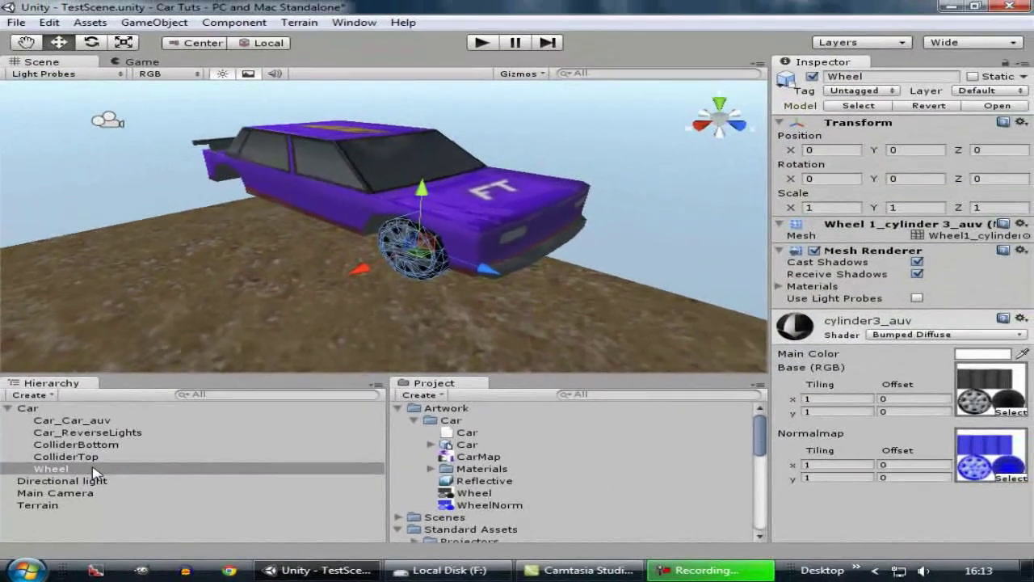
Center the scene on the Wheel object and create an empty game object there
left_click(95, 471)
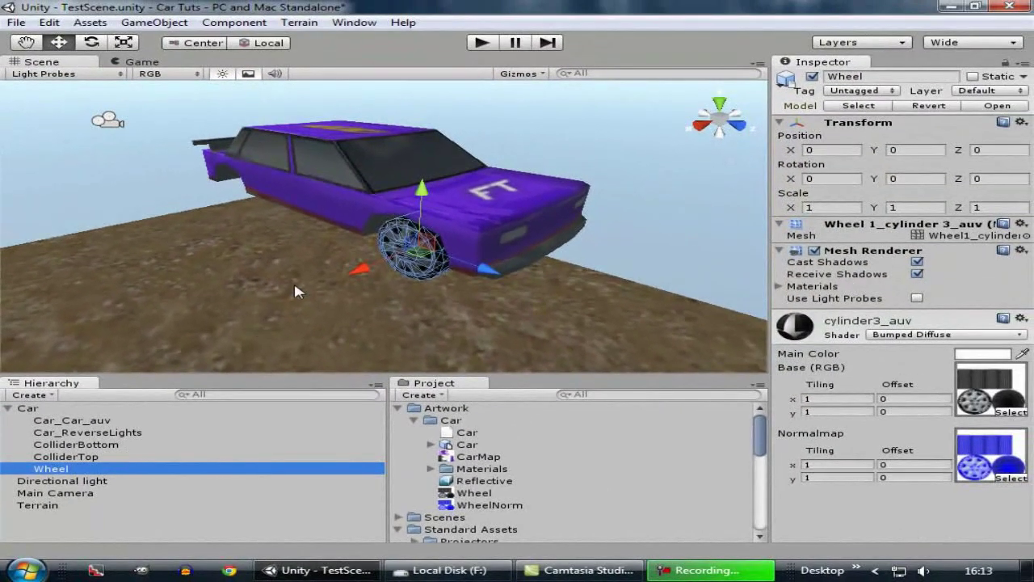
key("f")
left_click(154, 21)
left_click(177, 40)
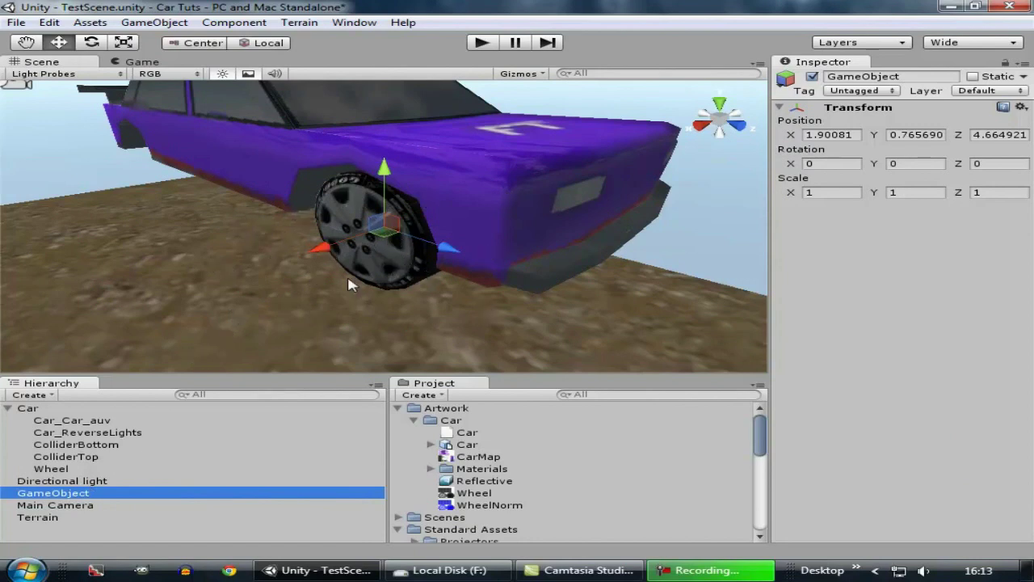
Rename the empty game object WheelFL, keeping the current color scheme when the system asks
left_click(73, 468)
left_click(56, 493)
left_click(78, 496)
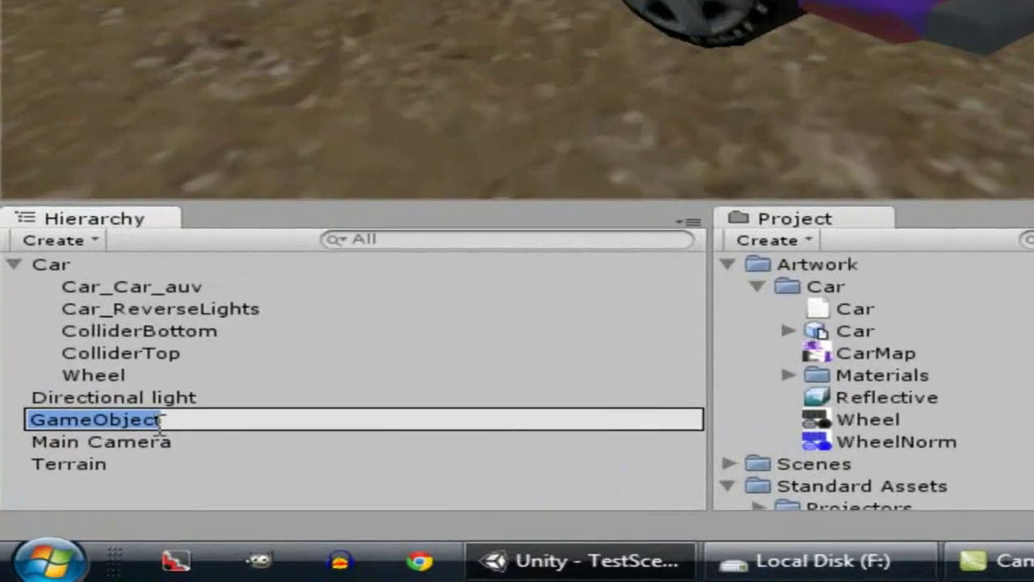
type("W")
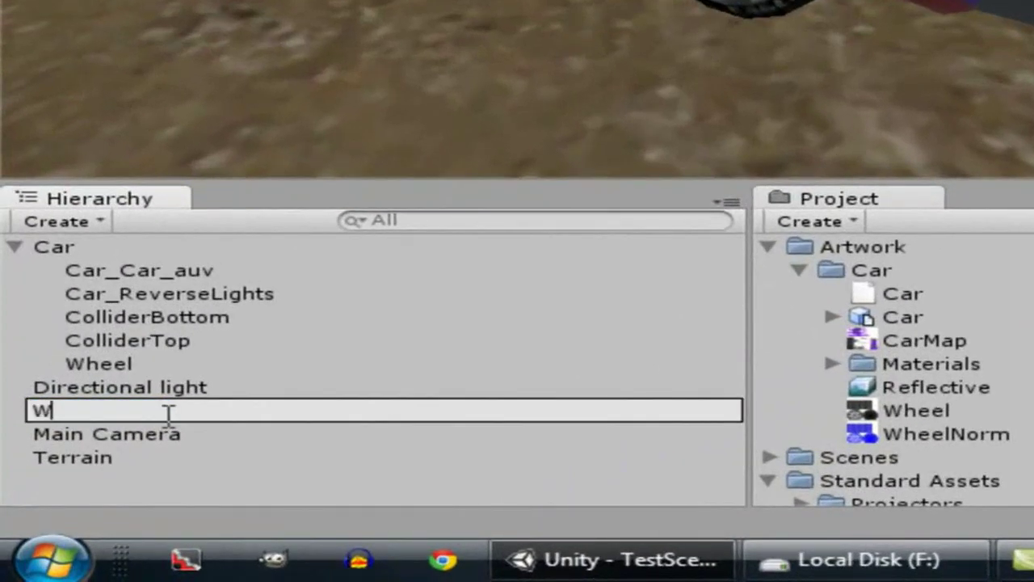
key("Return")
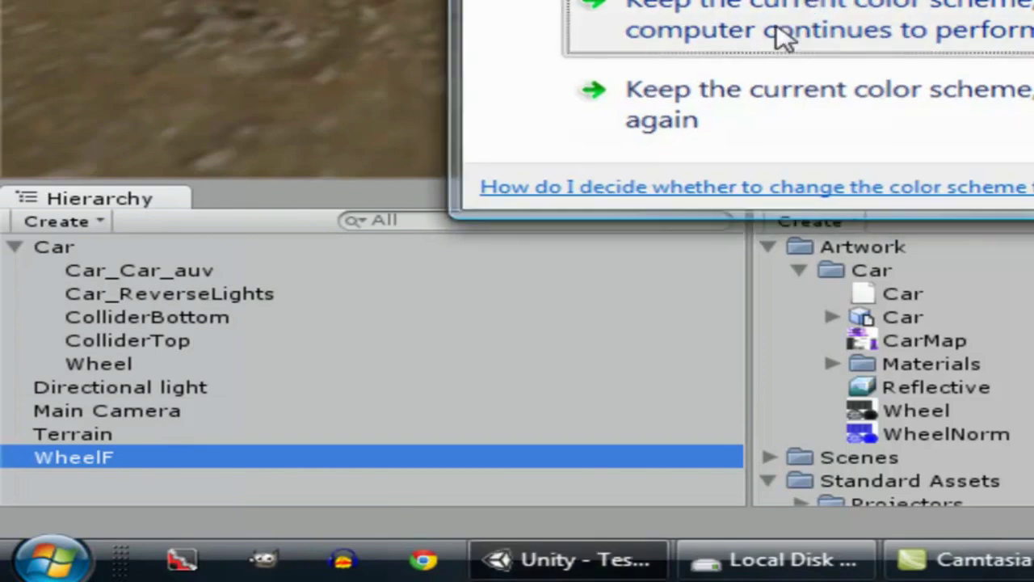
left_click(783, 38)
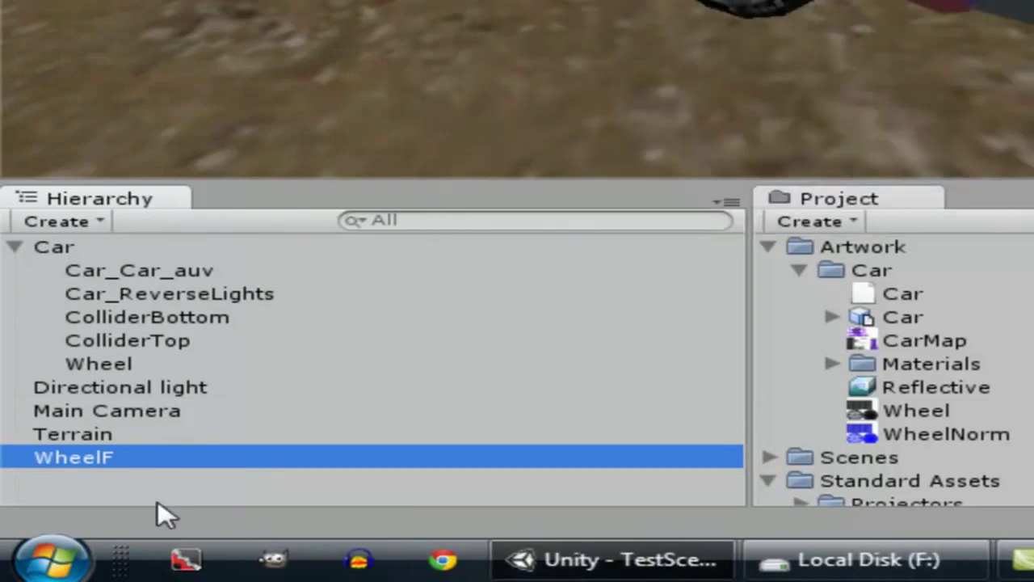
left_click(180, 462)
left_click(180, 458)
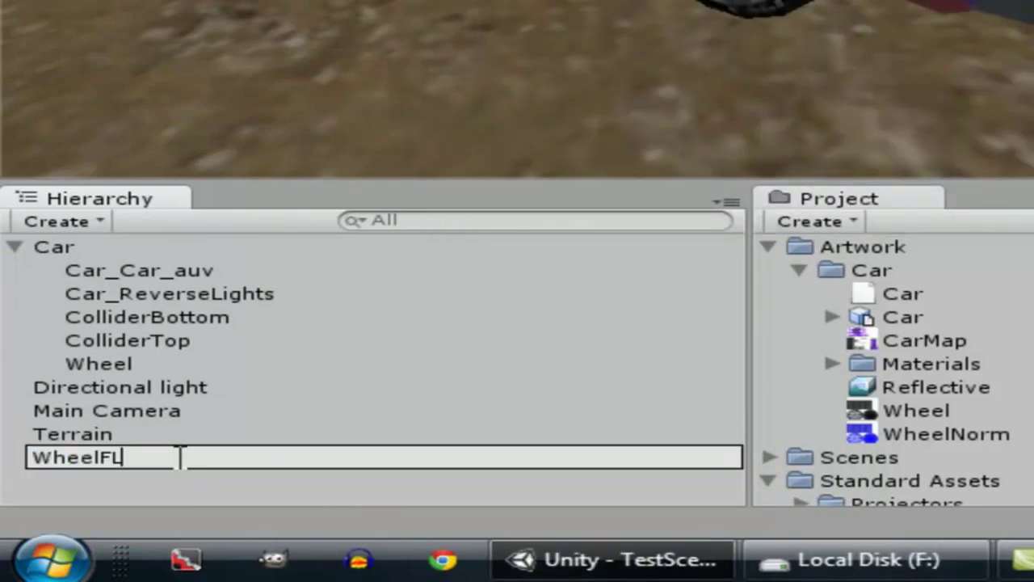
key("Return")
Make WheelFL a child of Car and parent the Wheel object to WheelFL
left_click_drag(184, 472, 265, 251)
left_click_drag(101, 366, 162, 389)
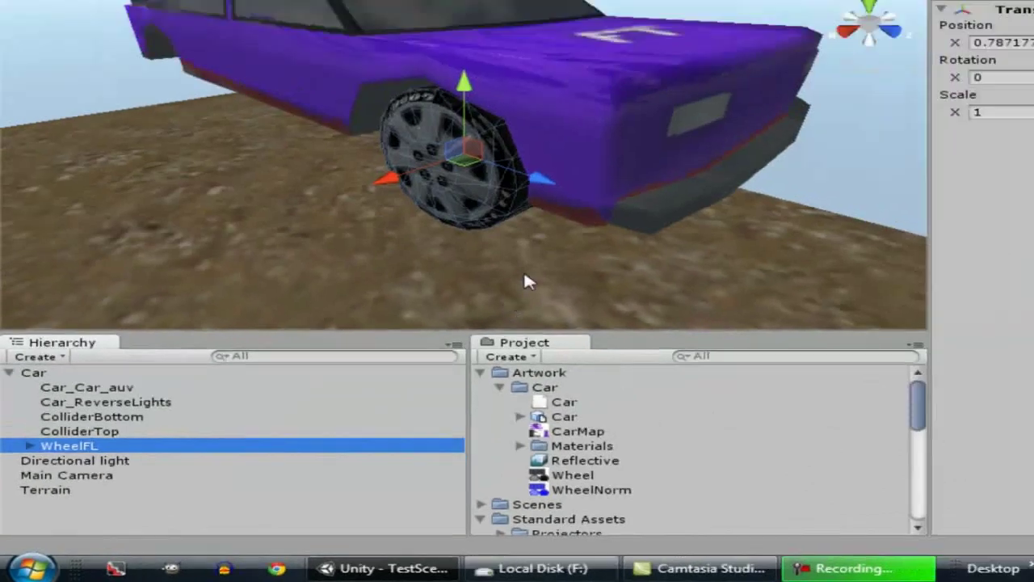
Duplicate WheelFL and move the copy along X to the opposite front corner of the car, at about X -0.813
key("w")
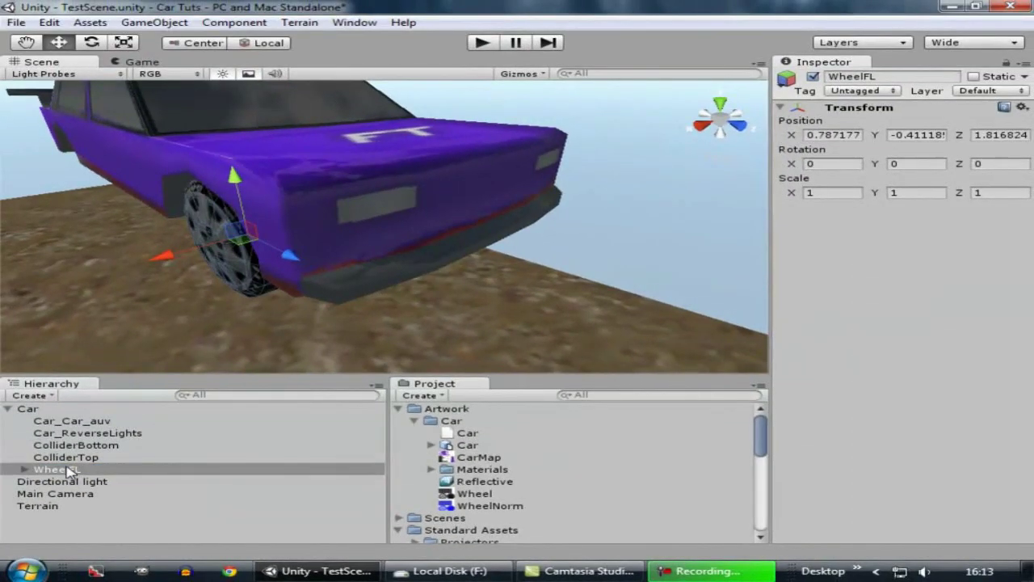
right_click(69, 471)
left_click(178, 411)
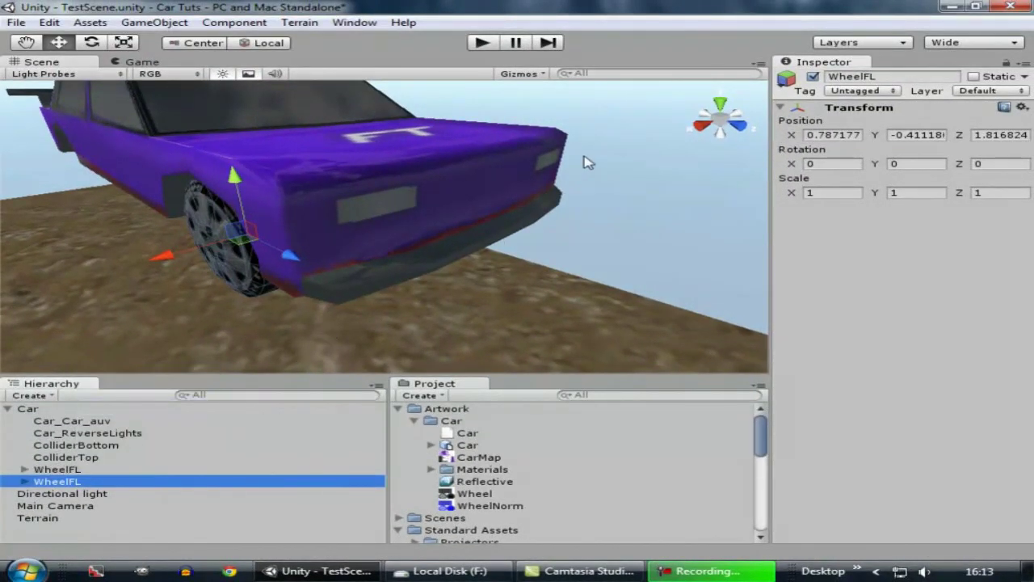
left_click(740, 126)
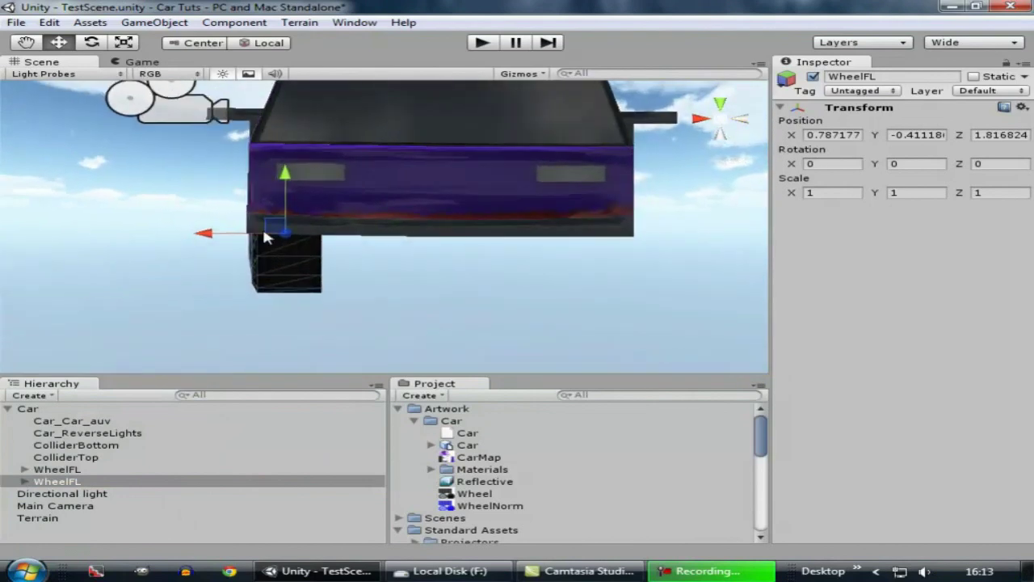
left_click_drag(213, 239, 526, 229)
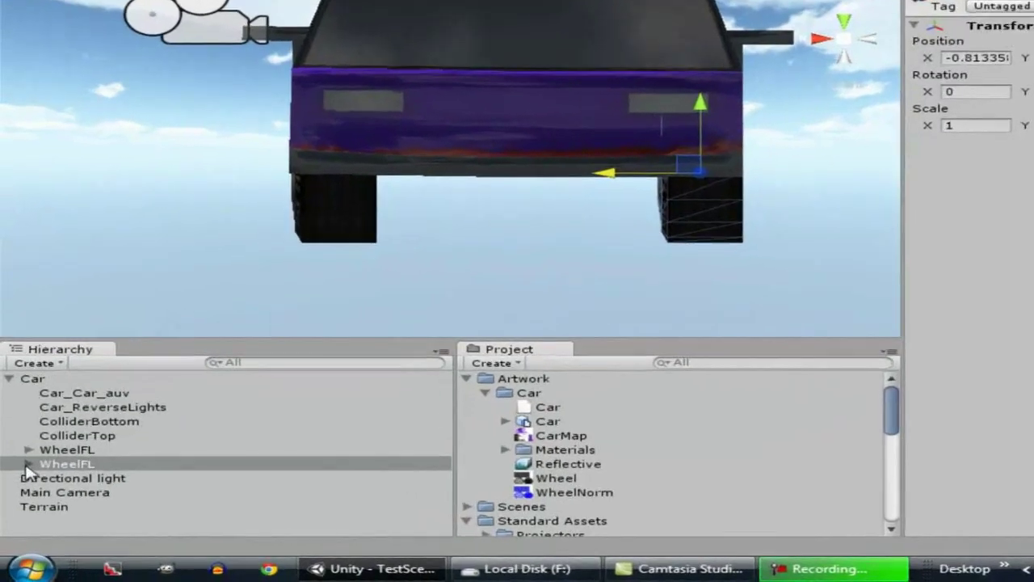
Set the Y rotation of the Wheel inside the duplicated WheelFL to 180 and check its outer face
left_click(25, 481)
left_click(66, 493)
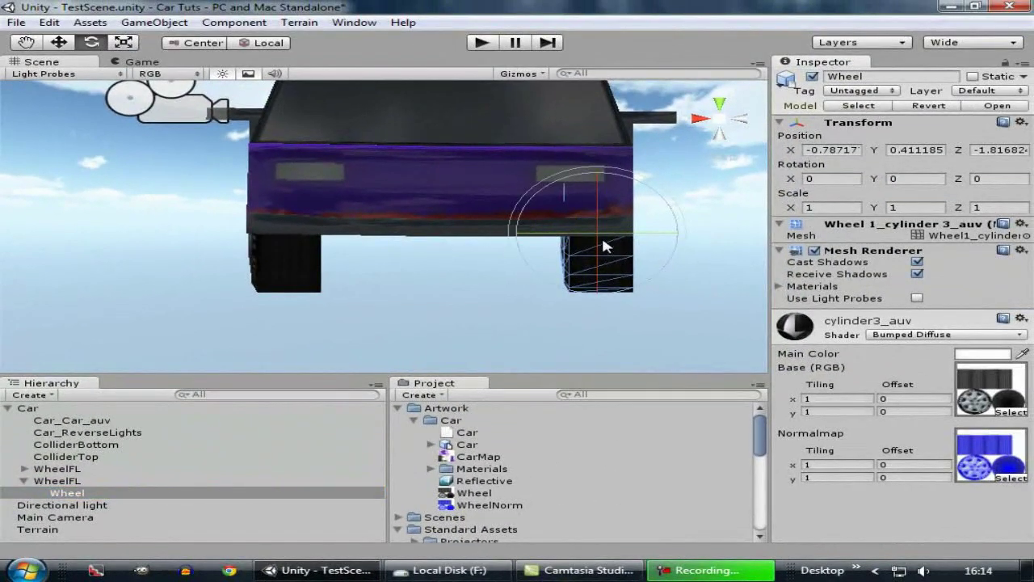
left_click_drag(604, 245, 309, 287)
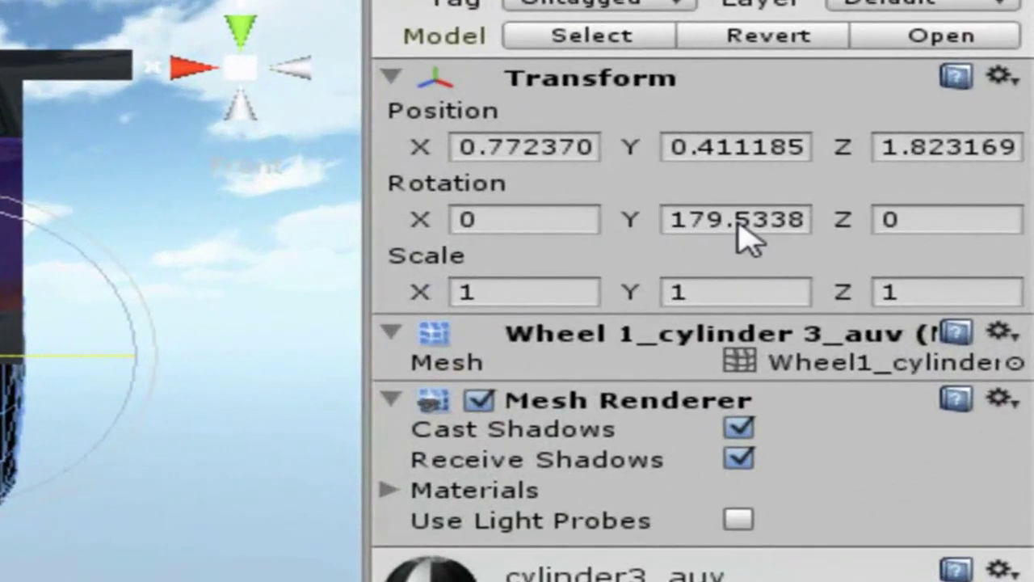
left_click(772, 227)
type("180")
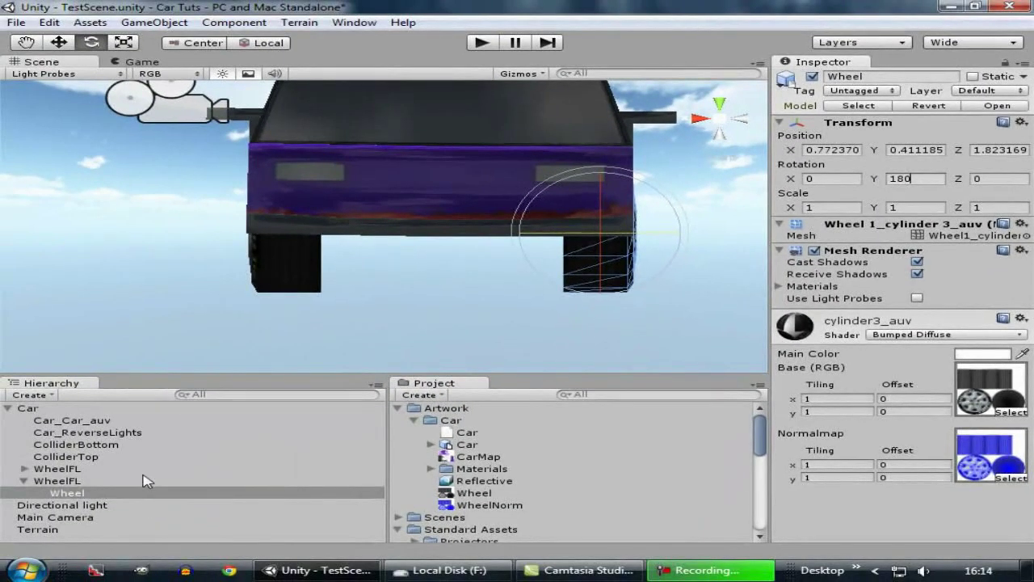
left_click(146, 491)
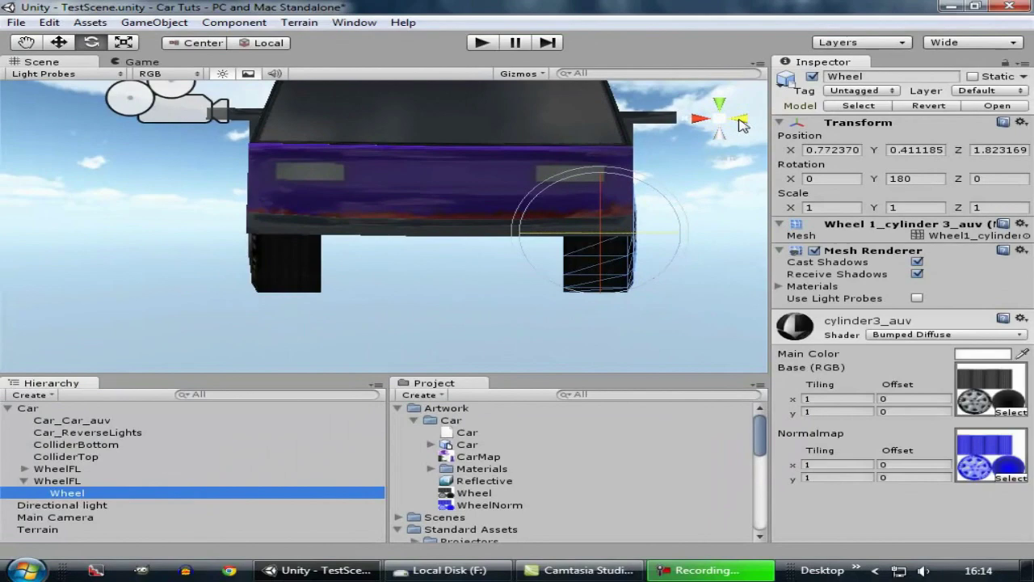
left_click(741, 122)
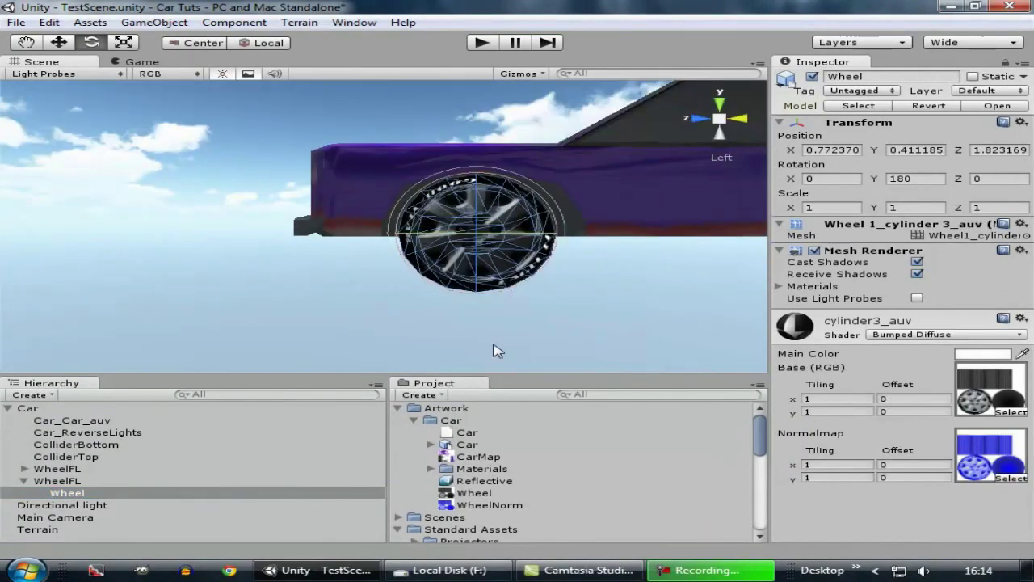
scroll(519, 358, "up", 10)
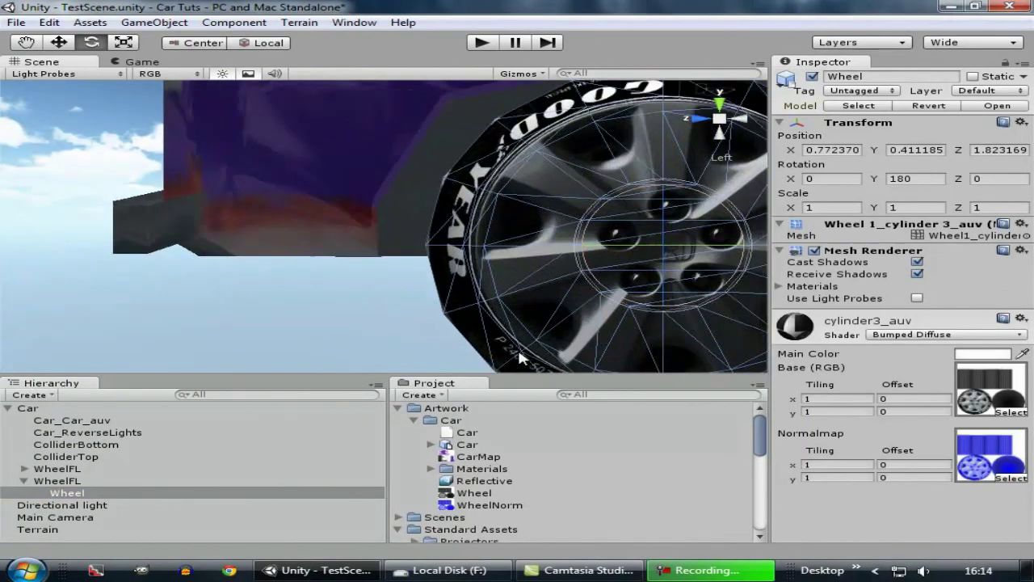
scroll(522, 356, "down", 4)
middle_click_drag(606, 291, 487, 279)
scroll(517, 259, "down", 4)
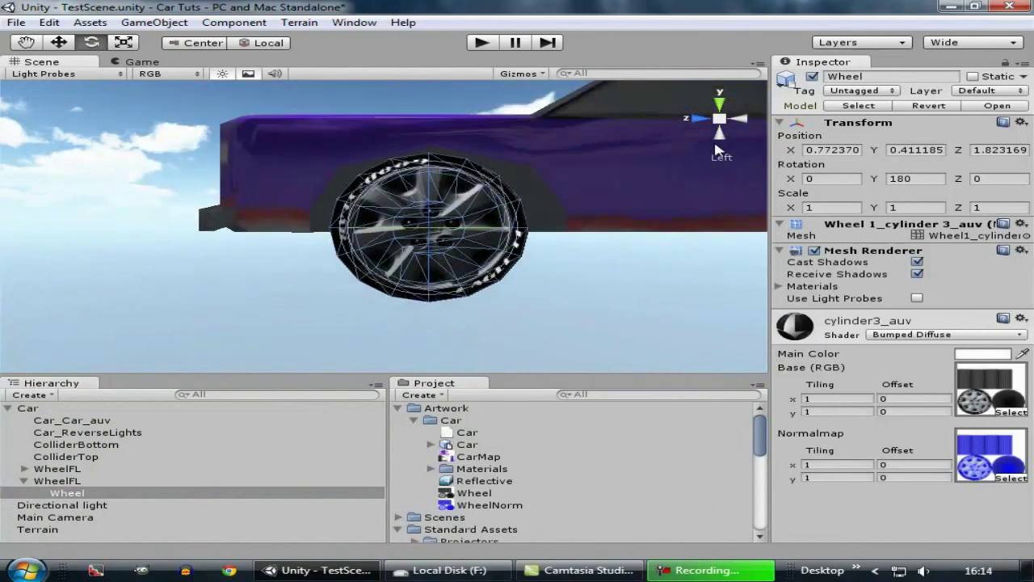
left_click(686, 118)
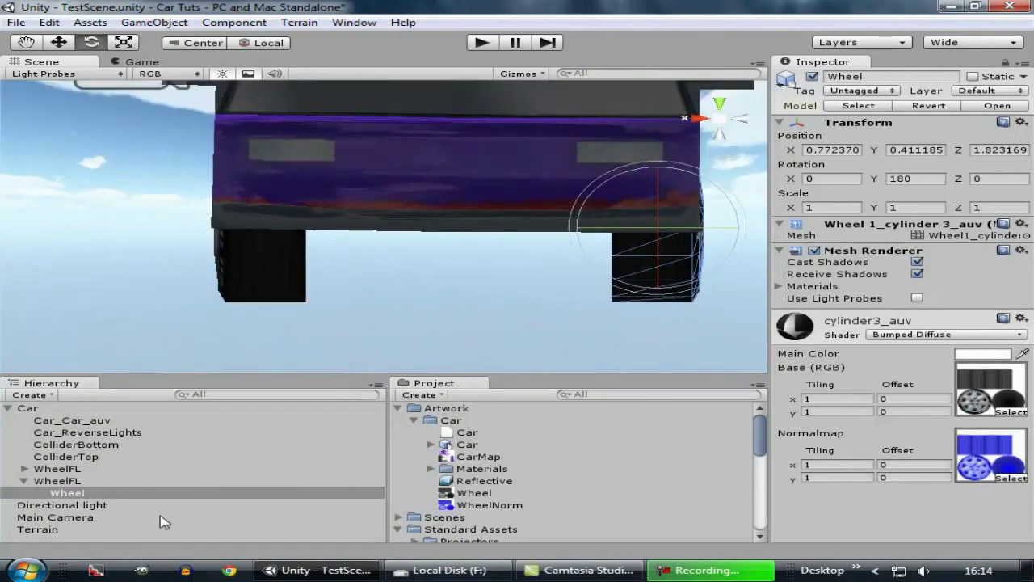
Rename the duplicated WheelFL group to WheelFR
left_click(91, 470)
left_click(85, 481)
left_click(76, 481)
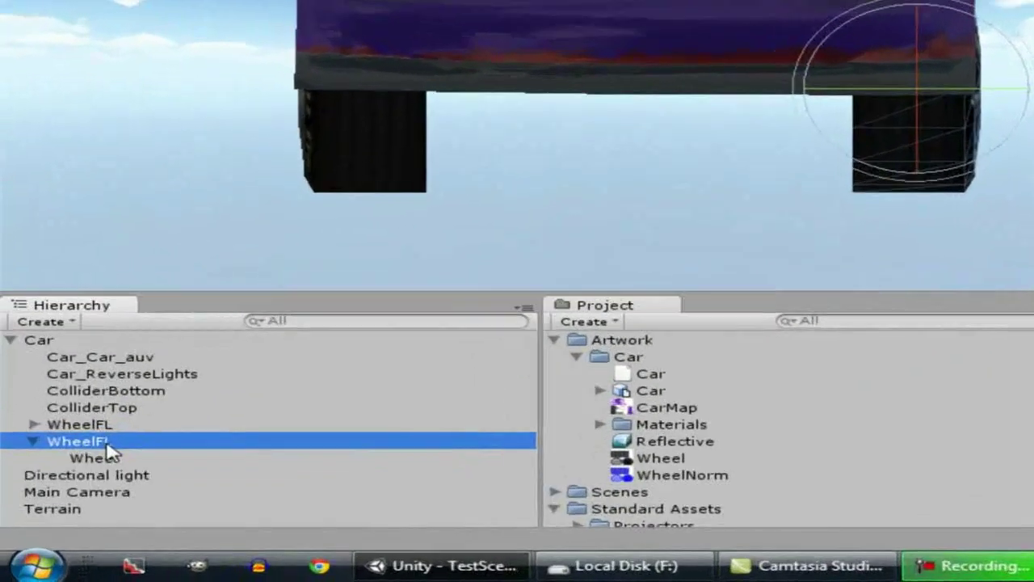
left_click(164, 390)
type("R")
key("Return")
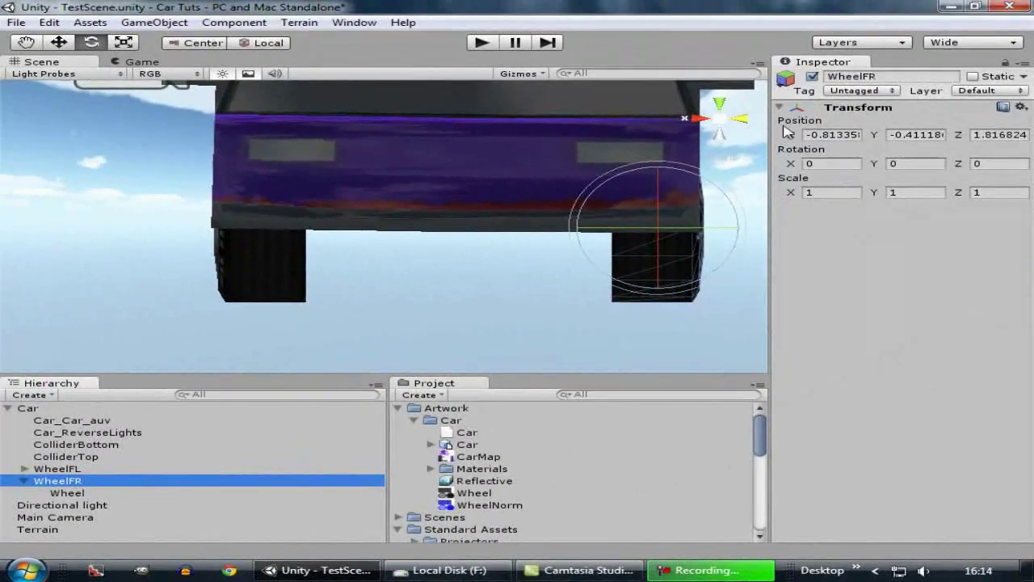
left_click(741, 122)
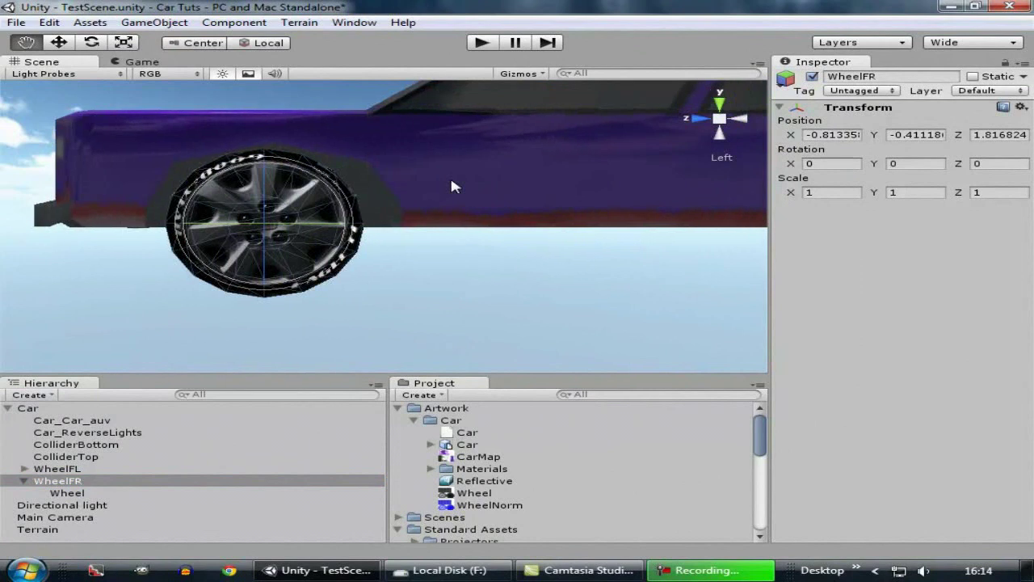
Duplicate WheelFL and WheelFR together and move the copies along Z into the rear wheel arches, at about Z -1.668
left_click(59, 42)
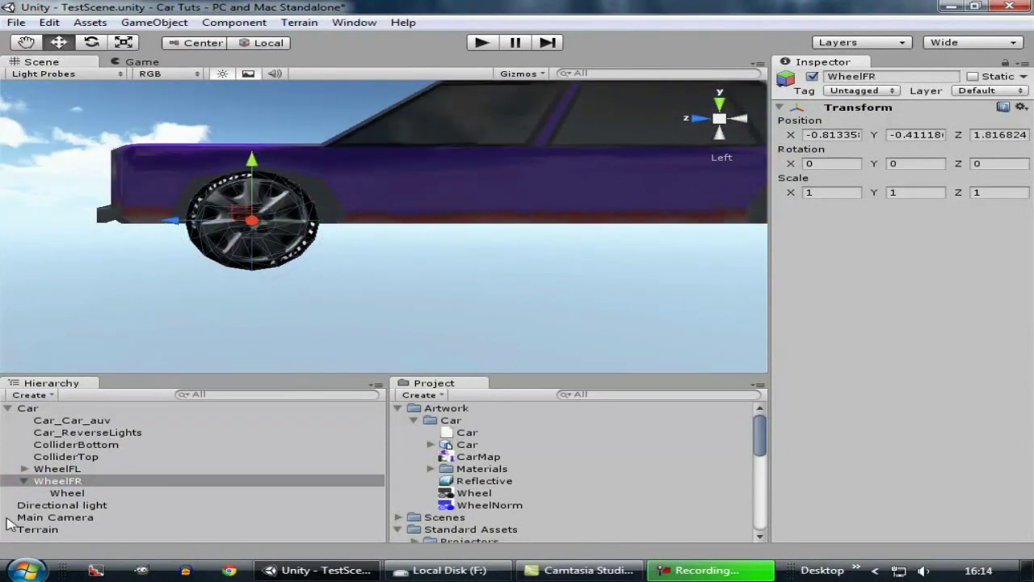
left_click(94, 470, "ctrl")
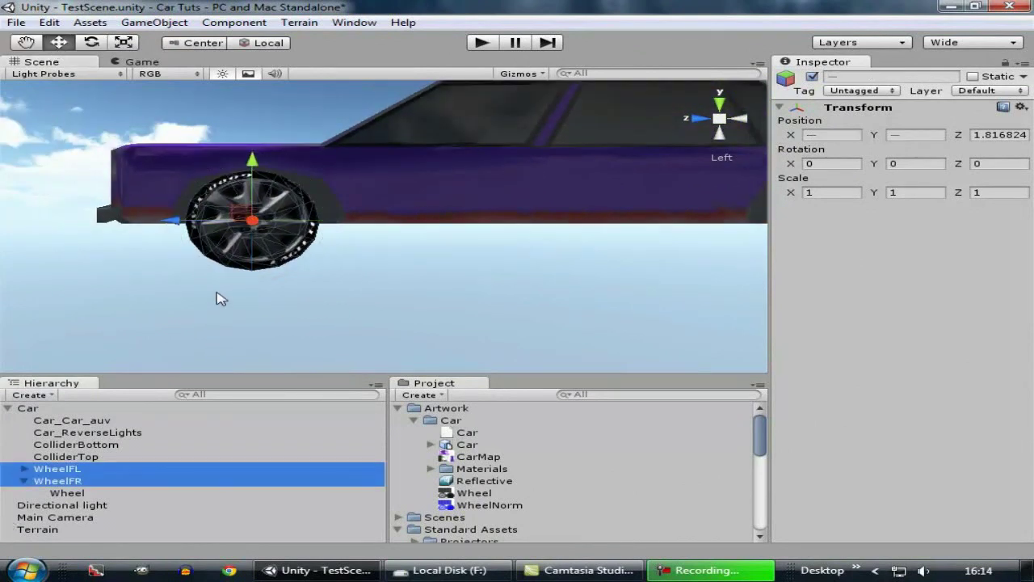
key("ctrl+d")
left_click_drag(176, 222, 473, 222)
middle_click_drag(50, 282, 825, 291)
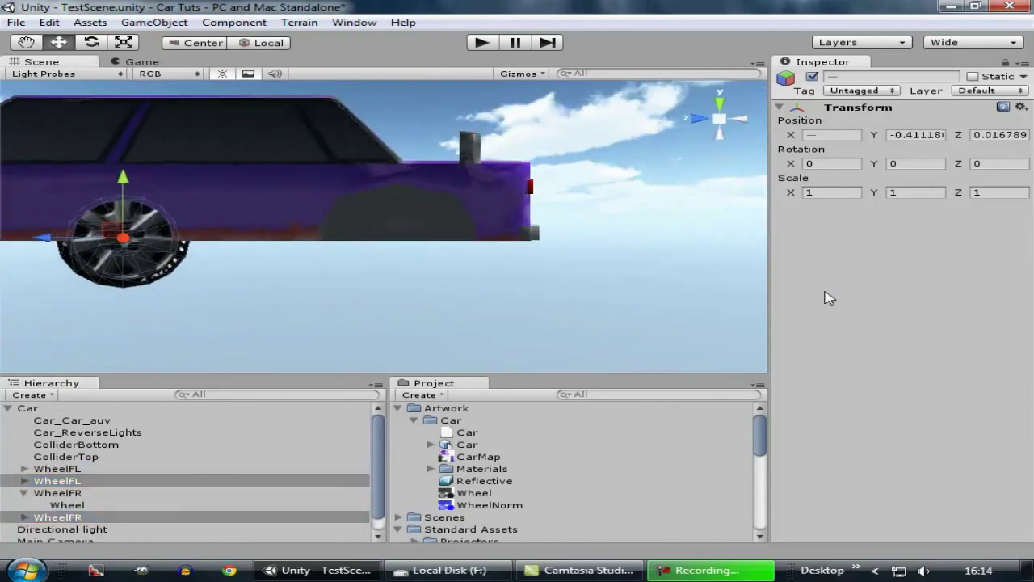
left_click_drag(49, 245, 327, 240)
middle_click_drag(236, 260, 297, 245)
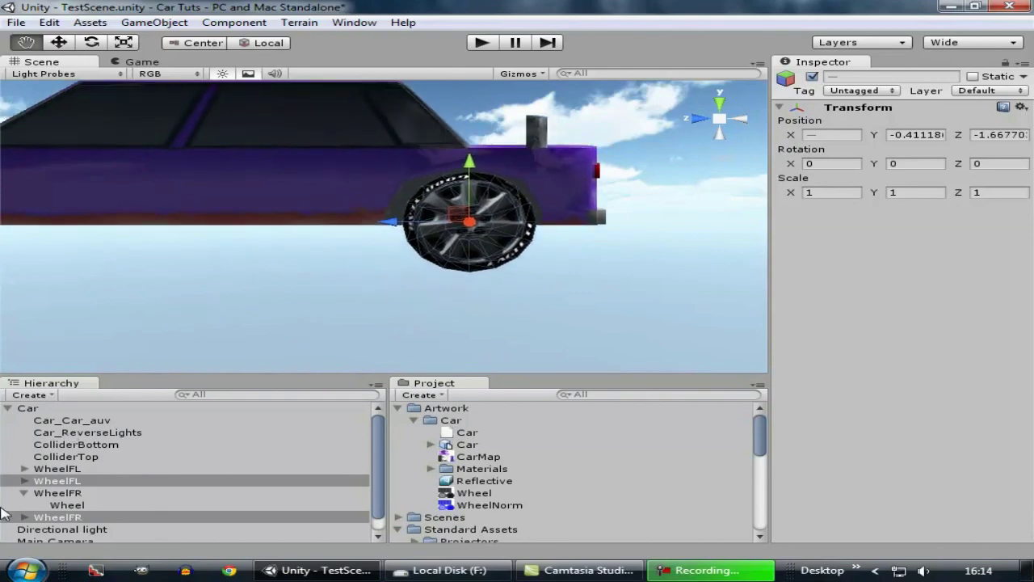
Rename the duplicated rear wheel groups to WheelRL and WheelRR
left_click(69, 481)
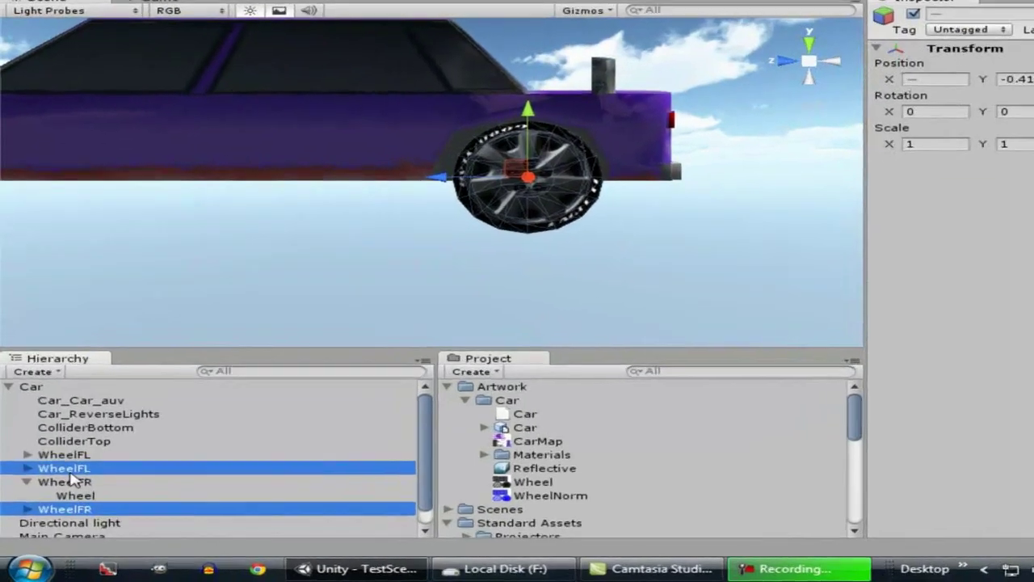
left_click(78, 469)
left_click(86, 469)
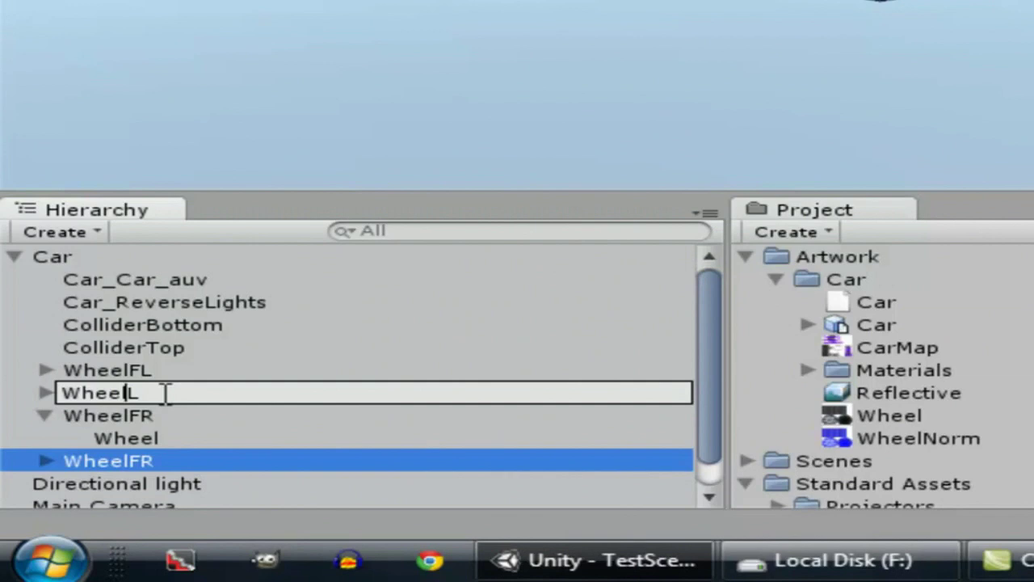
key("Return")
left_click(115, 440)
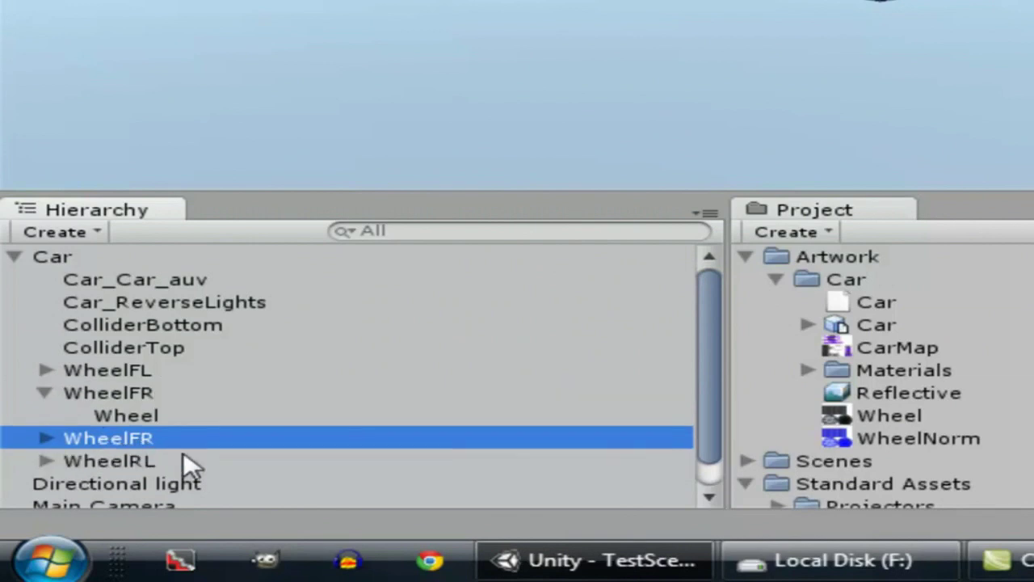
left_click(145, 446)
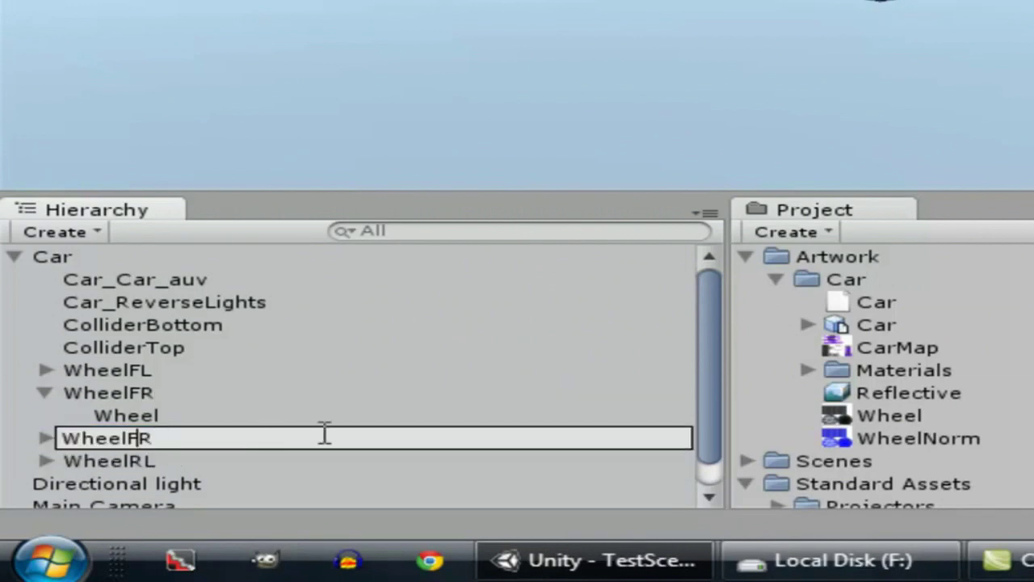
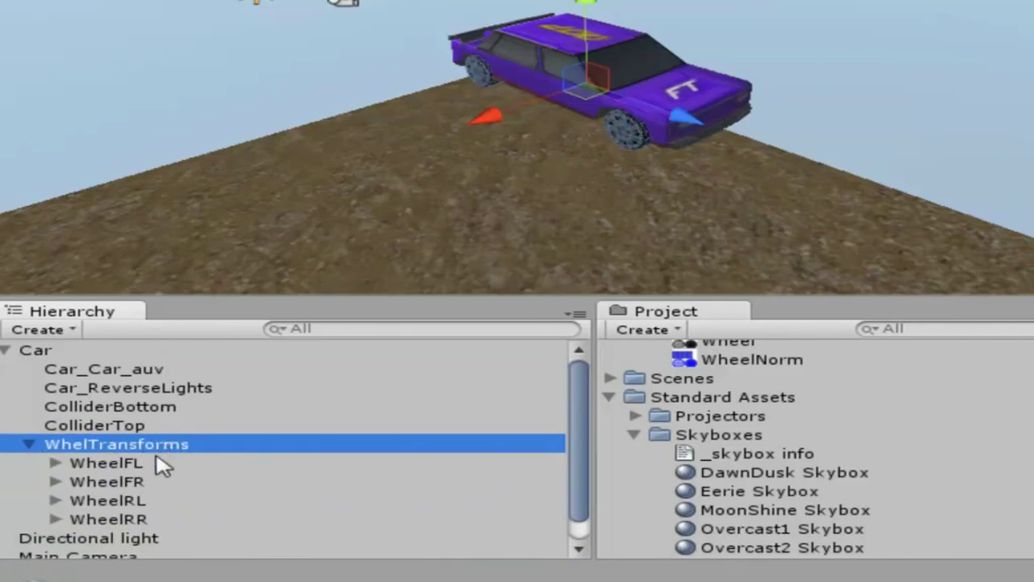
Review the four wheel groups inside WhelTransforms and their placement on the car, and collapse the group
key("Down")
left_click(148, 523, "shift")
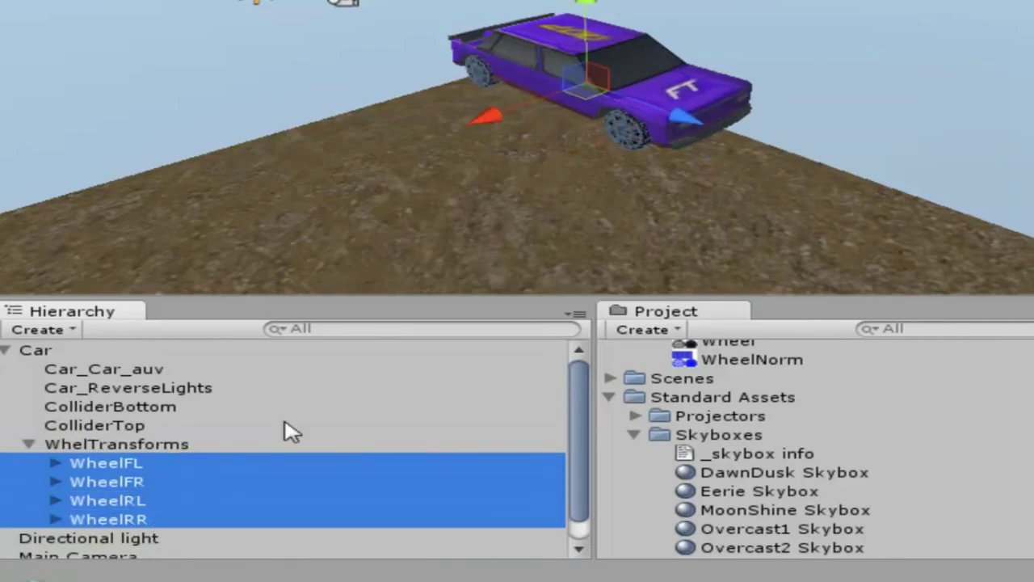
left_click(287, 422)
left_click(253, 450)
key("f")
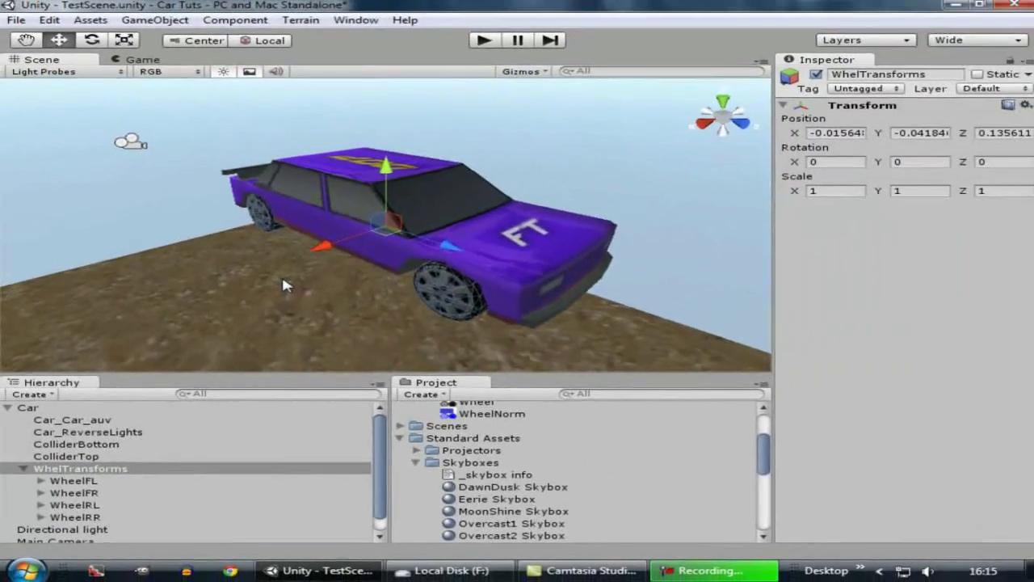
middle_click_drag(488, 198, 449, 188)
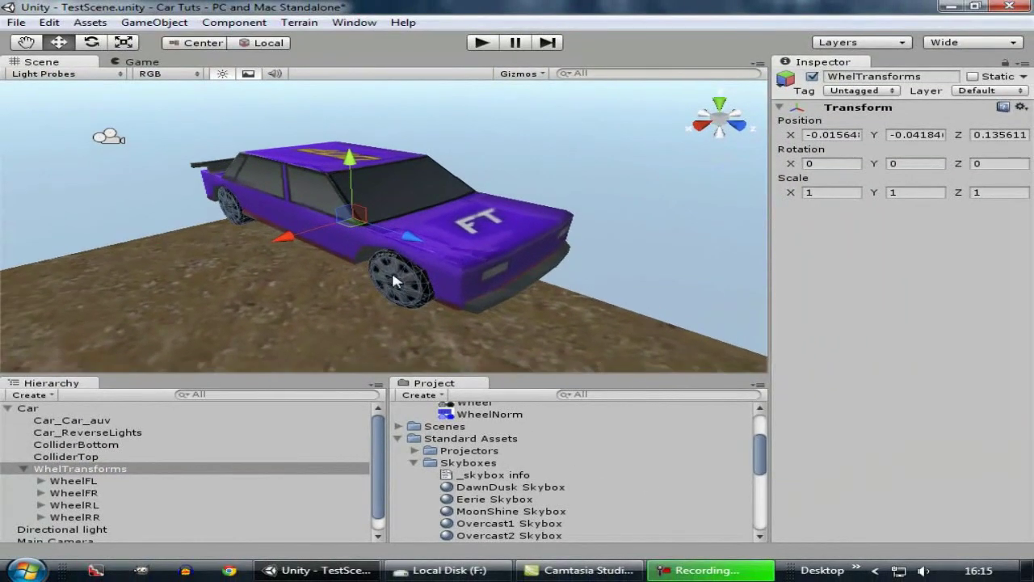
left_click(23, 469)
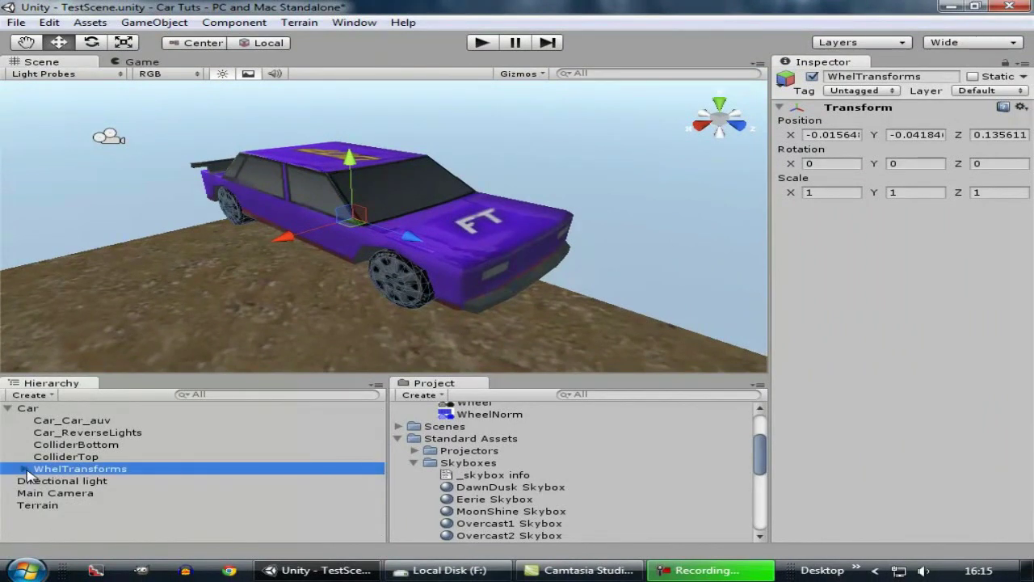
Create an empty game object named WheelColliders and make it a child of Car
left_click(29, 408)
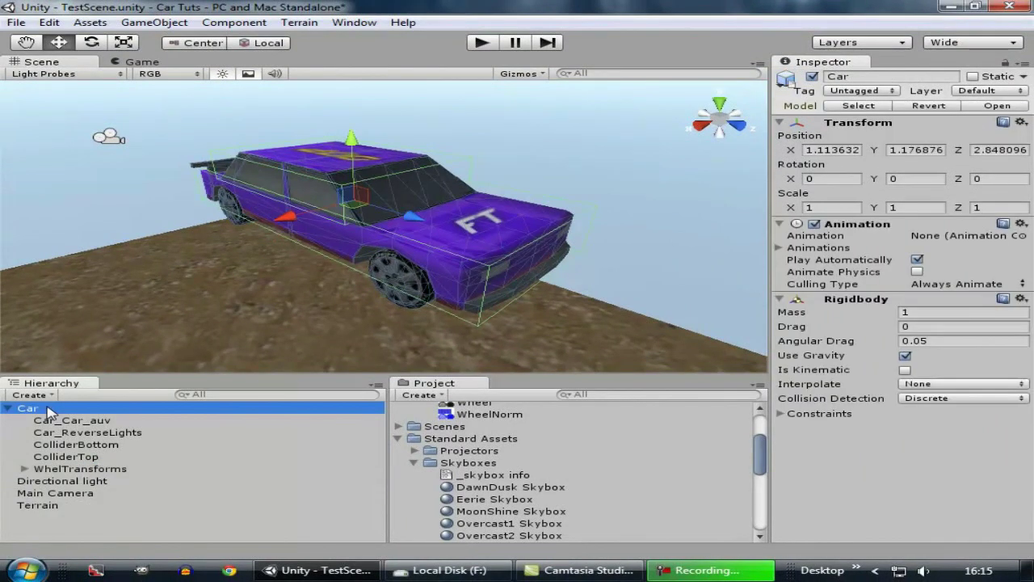
scroll(327, 240, "down", 5)
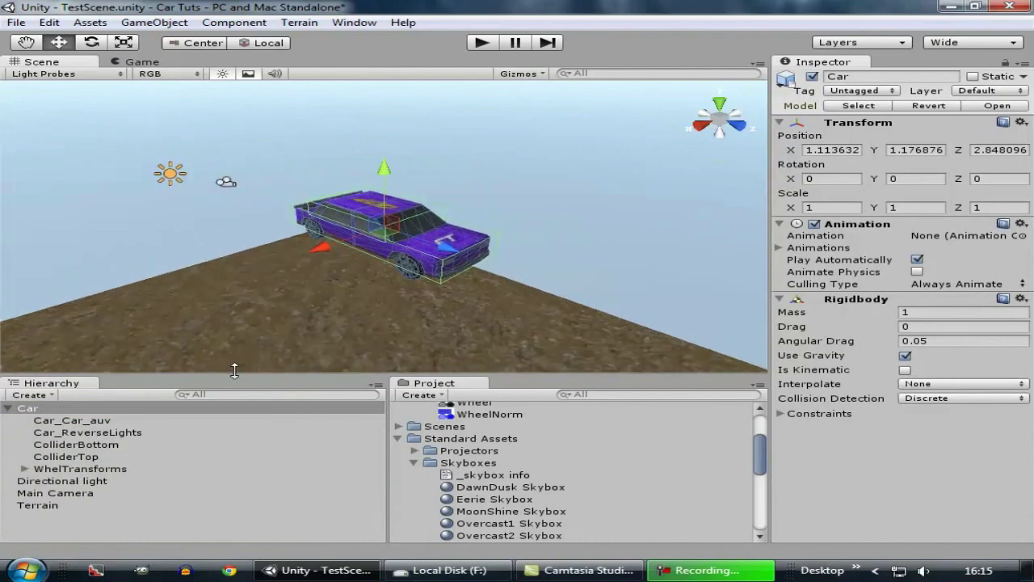
left_click(161, 23)
left_click(201, 40)
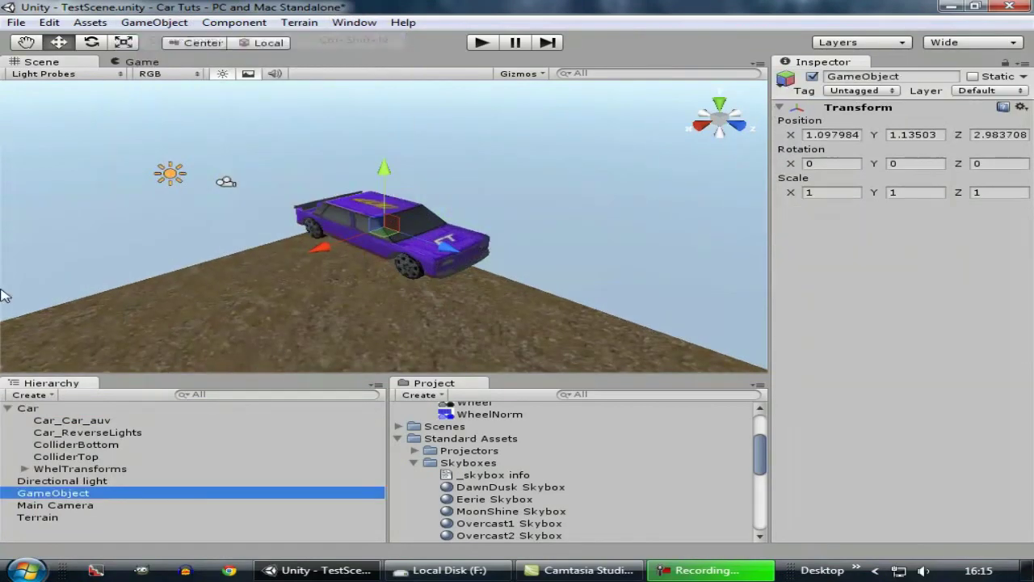
left_click(86, 494)
type("Wheel")
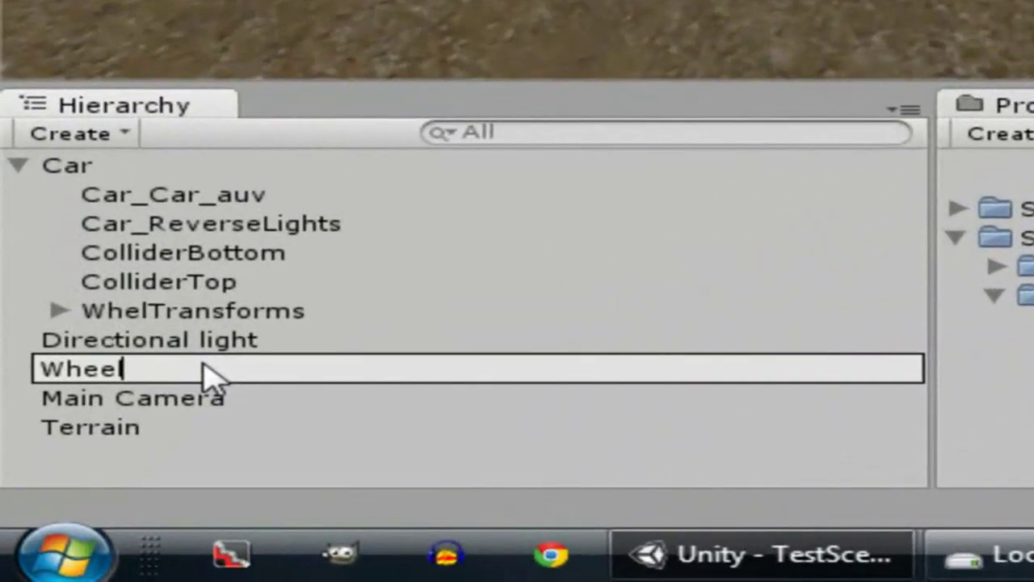
type("Colliders")
key("Return")
left_click_drag(285, 428, 162, 175)
Duplicate the four wheel groups in WhelTransforms and move the copies into WheelColliders
left_click(59, 343)
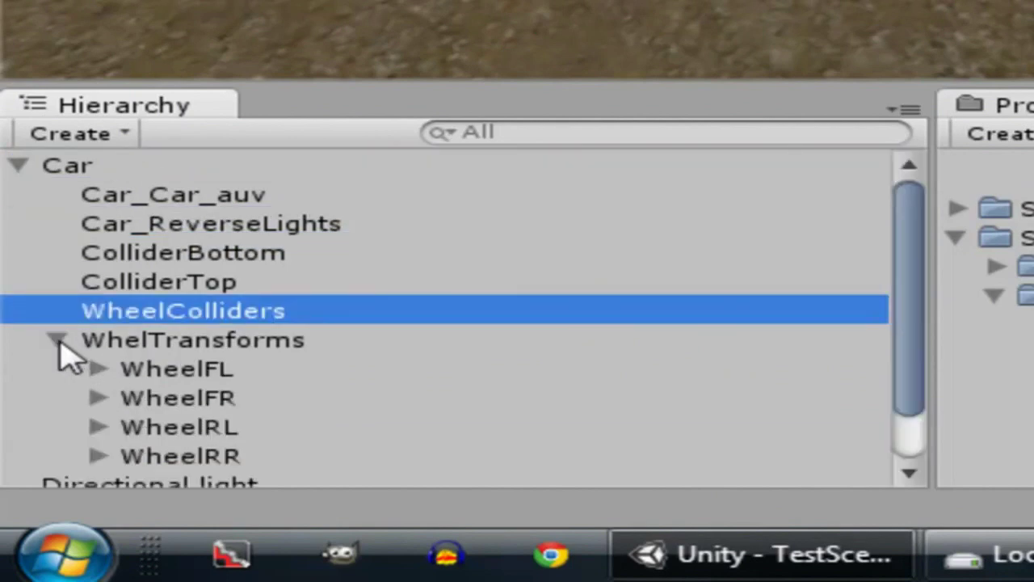
left_click(172, 370)
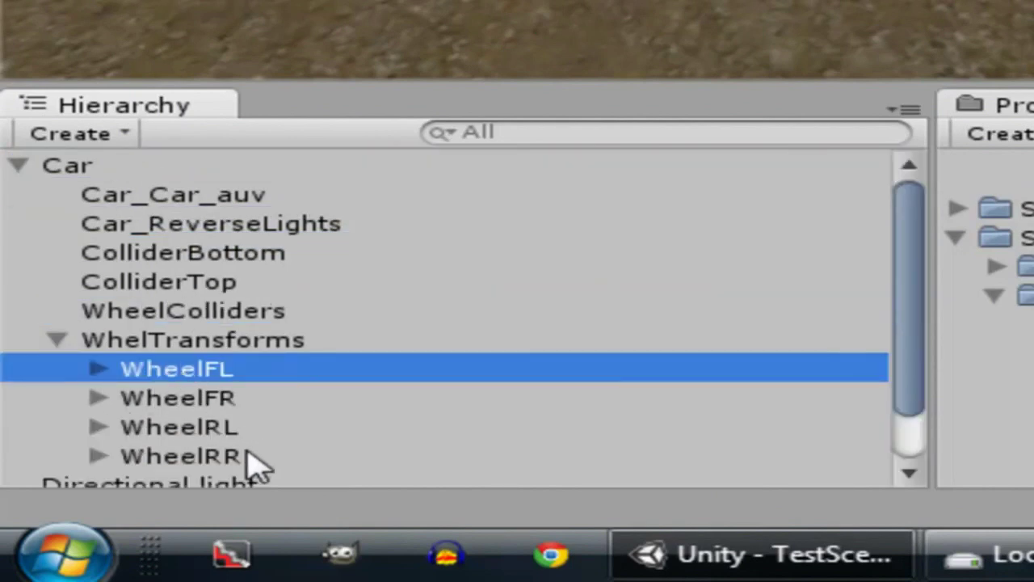
left_click(181, 457, "shift")
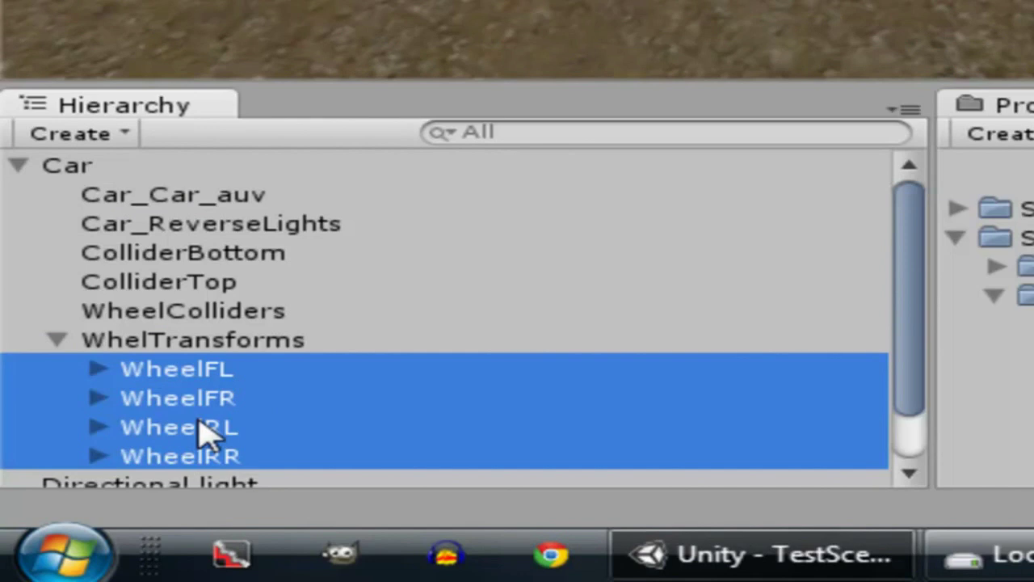
key("ctrl+d")
left_click_drag(199, 411, 240, 320)
left_click(58, 312)
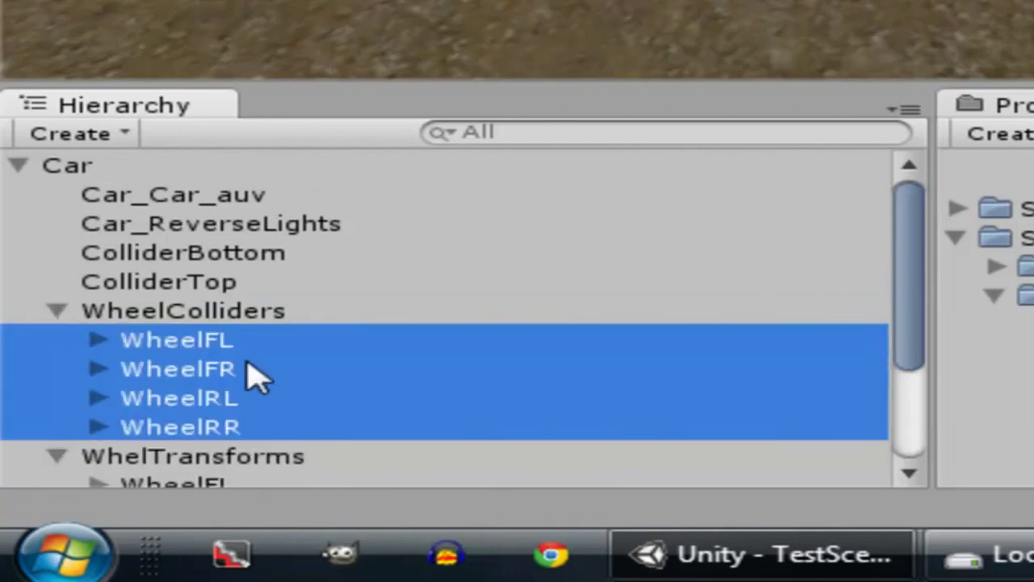
Delete the Wheel child object from each of the four wheel groups inside WheelColliders
left_click(251, 372)
left_click(98, 341)
left_click(95, 397)
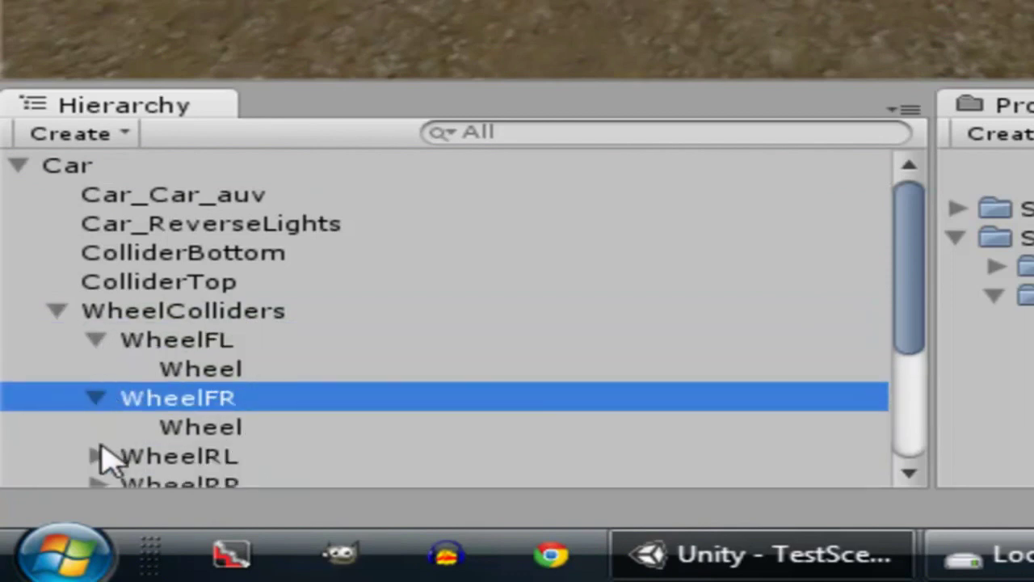
left_click(97, 455)
scroll(104, 452, "down", 5)
left_click(97, 244)
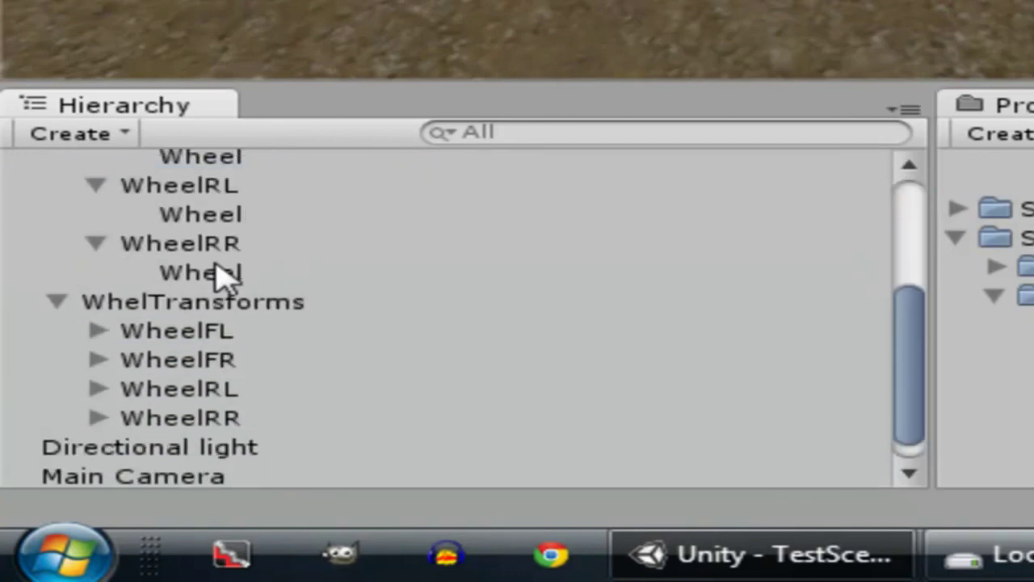
left_click(219, 272)
left_click(231, 215, "ctrl")
scroll(243, 178, "up", 3)
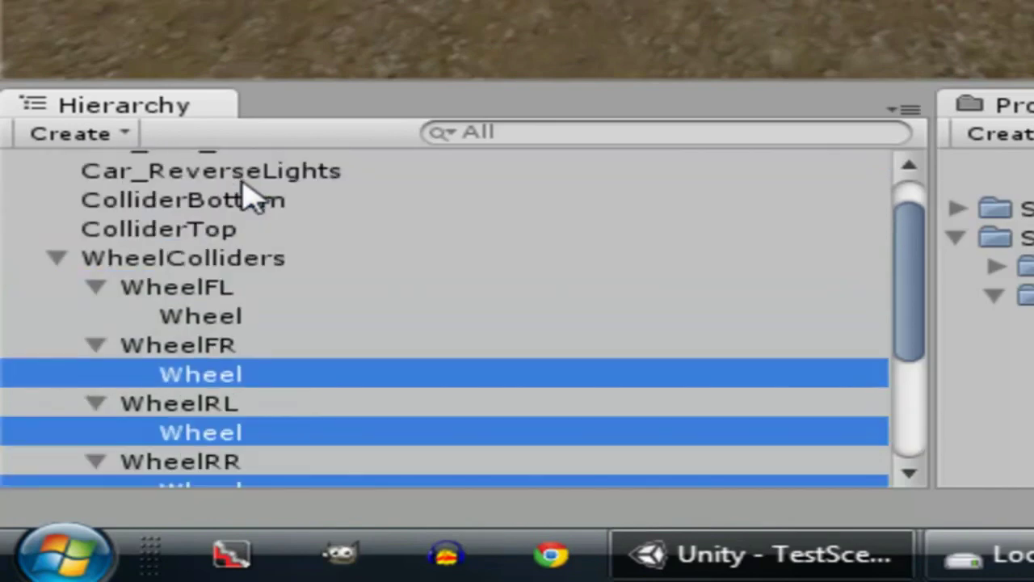
left_click(274, 316, "ctrl")
key("Delete")
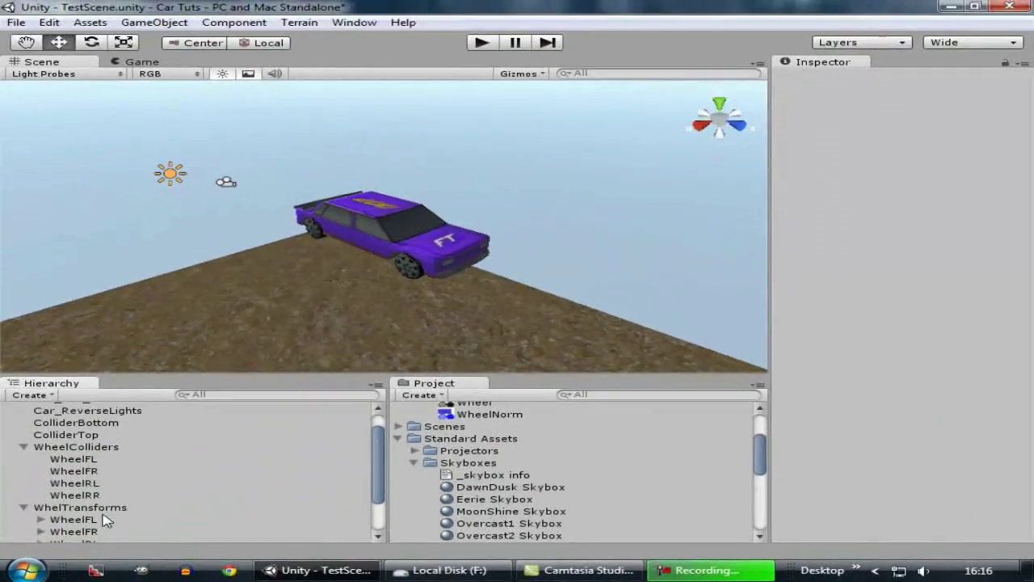
Add a Wheel Collider component to WheelFL, WheelFR, WheelRL and WheelRR inside WheelColliders
left_click(93, 497)
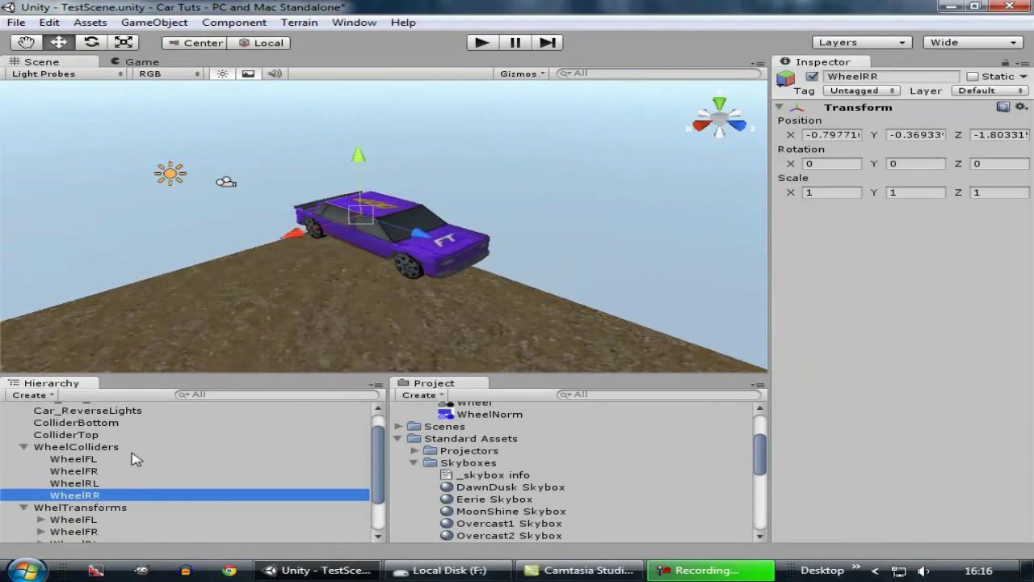
left_click(138, 458, "shift")
left_click(101, 488)
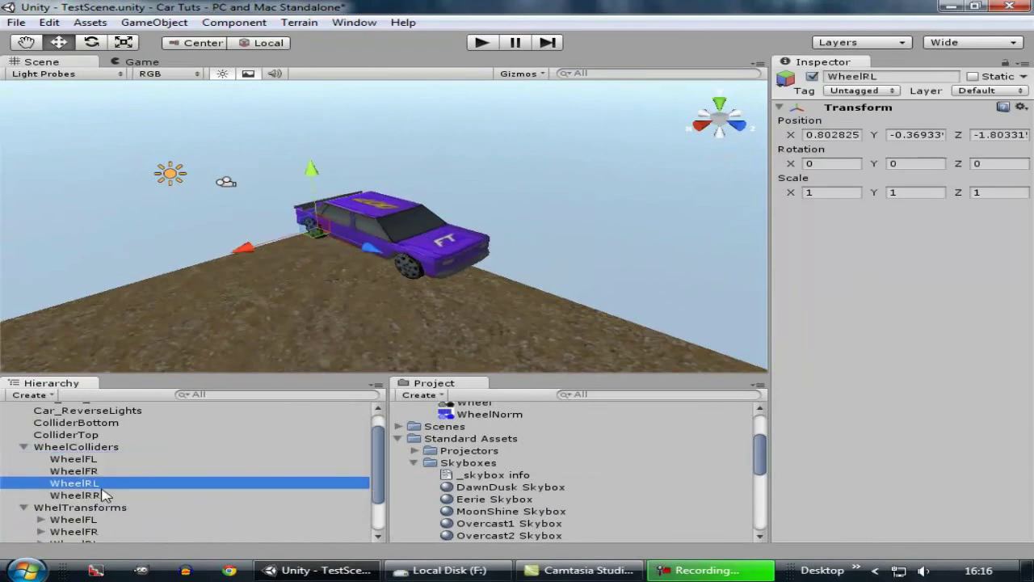
left_click(99, 497)
left_click(100, 461, "shift")
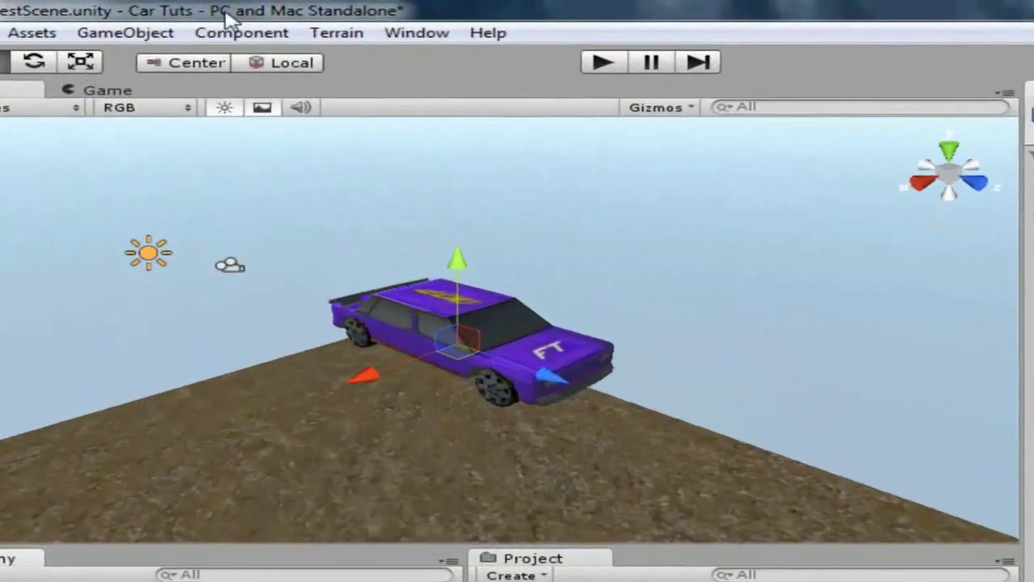
left_click(234, 22)
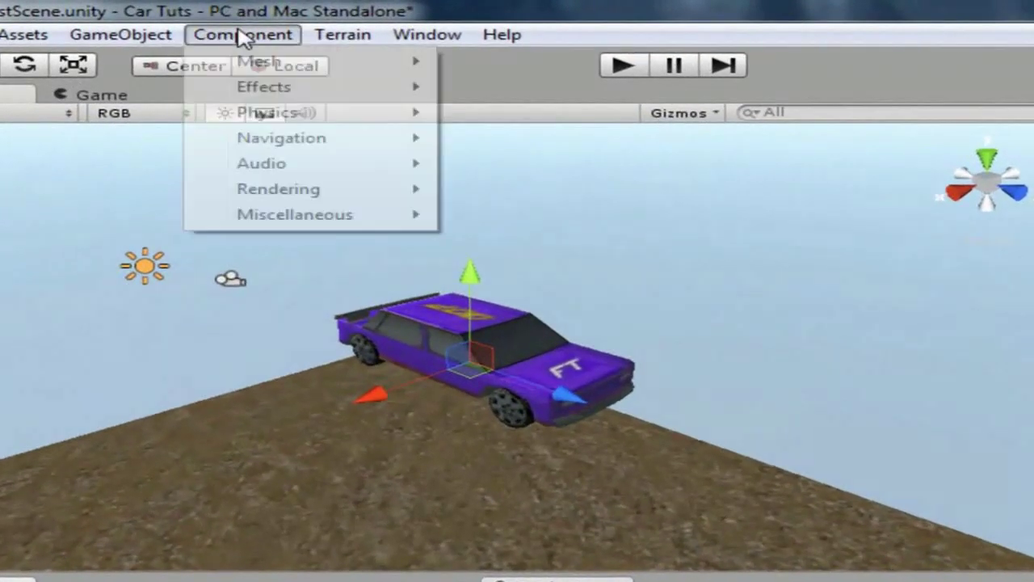
mouse_move(279, 119)
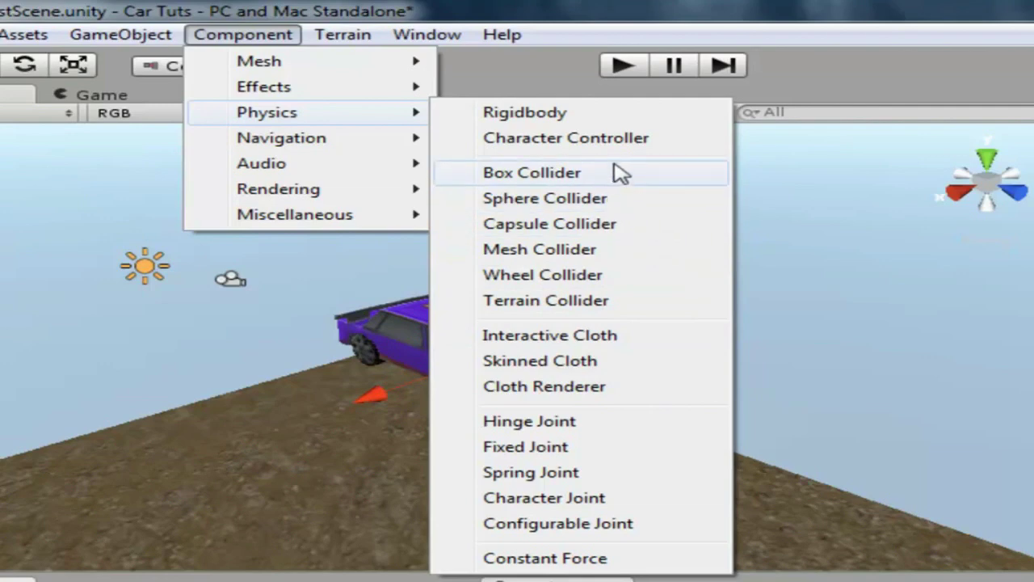
left_click(569, 277)
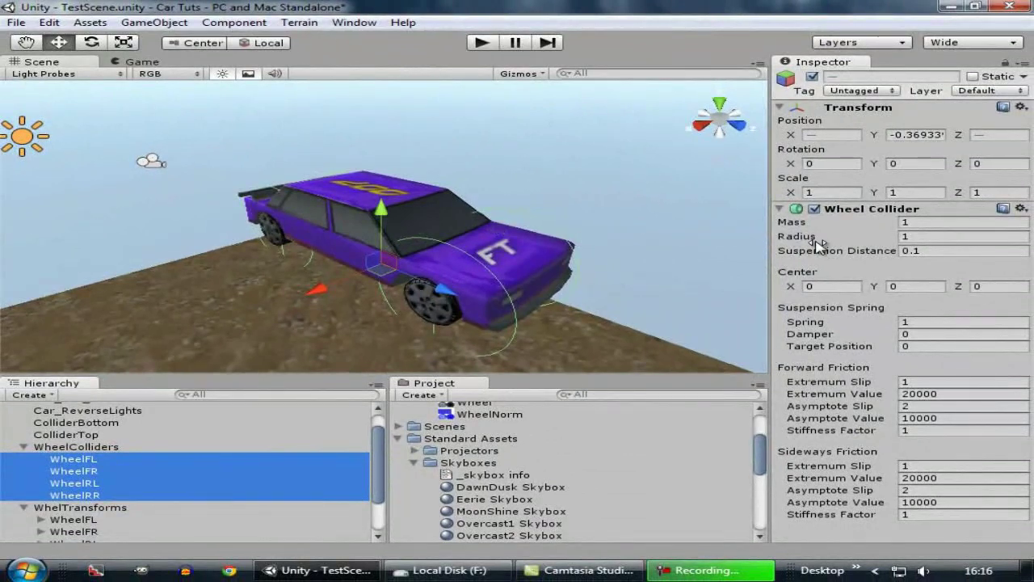
Set the radius of the four wheel colliders to 0.4, comparing them with the tyres in the side view
left_click_drag(841, 239, 814, 210)
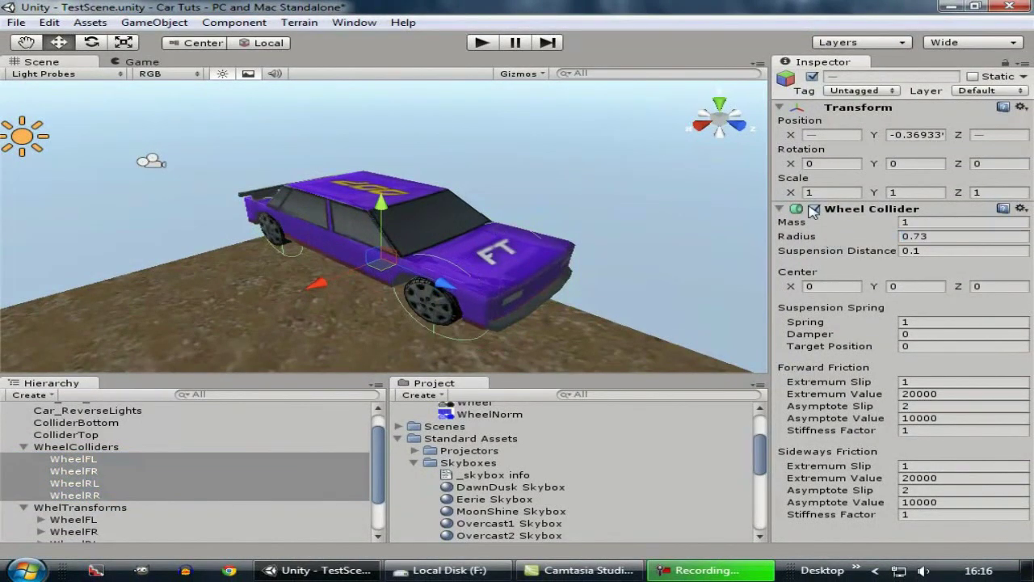
left_click(699, 128)
scroll(287, 198, "up", 5)
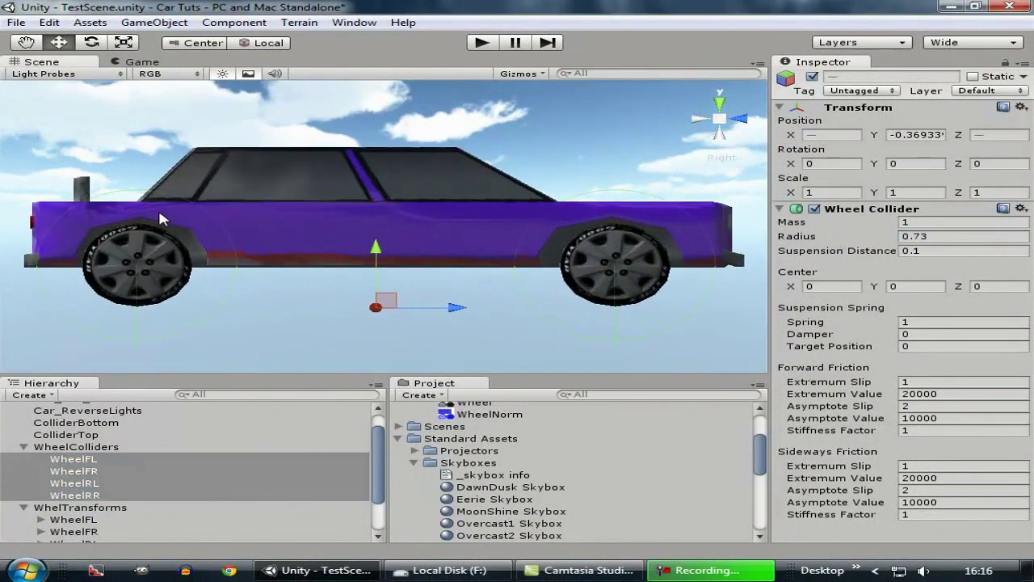
scroll(342, 231, "up", 5)
left_click(826, 241)
left_click_drag(813, 240, 813, 240)
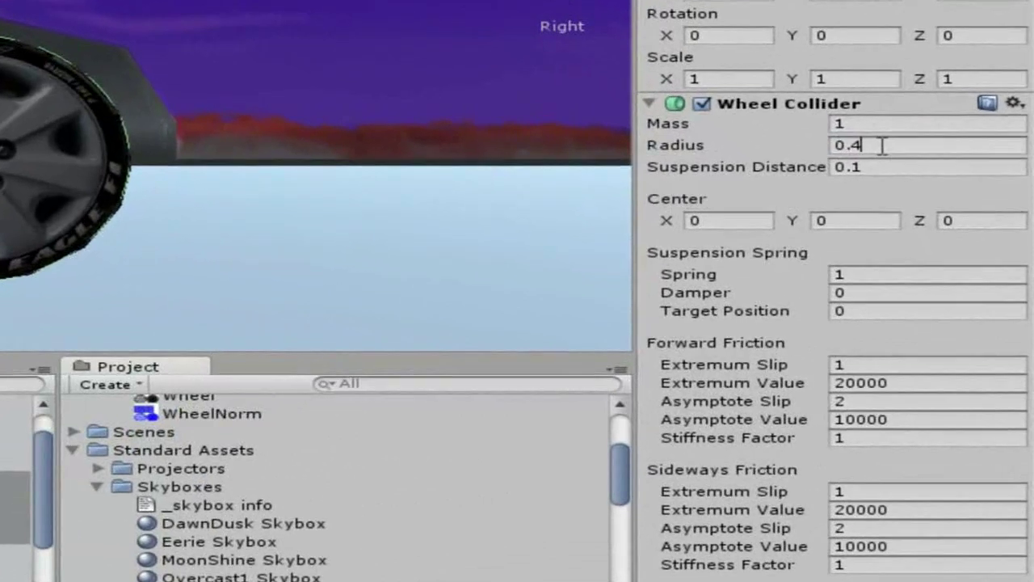
left_click_drag(930, 234, 582, 200)
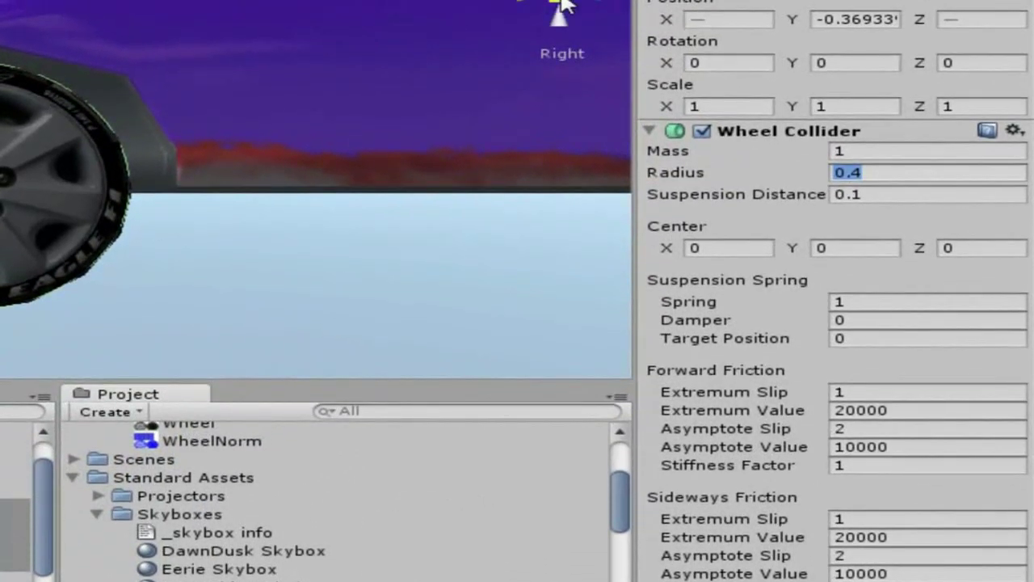
Try a radius of 0.39 on the four wheel colliders and restore it to 0.4
left_click(871, 173)
key("BackSpace")
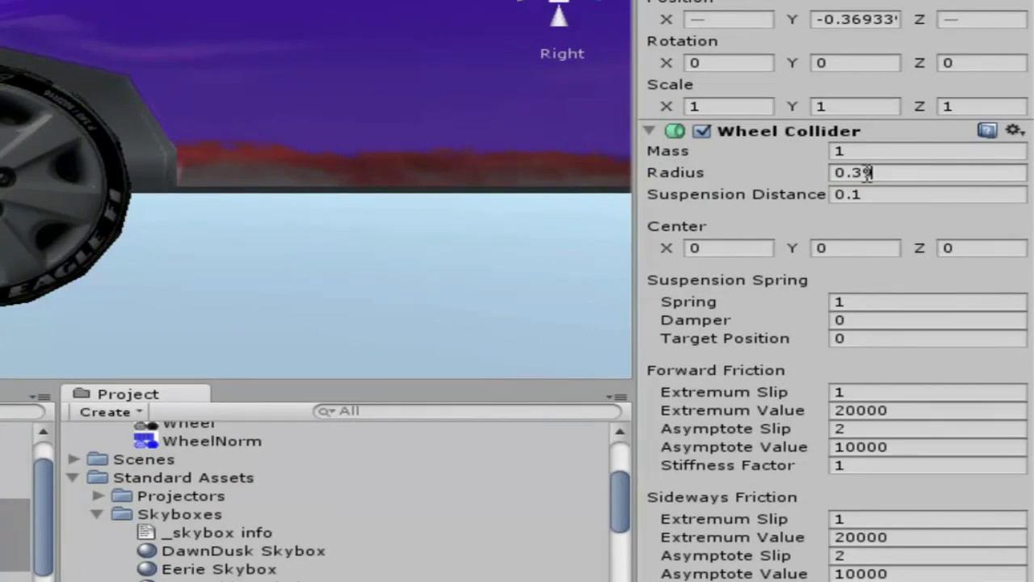
type("4")
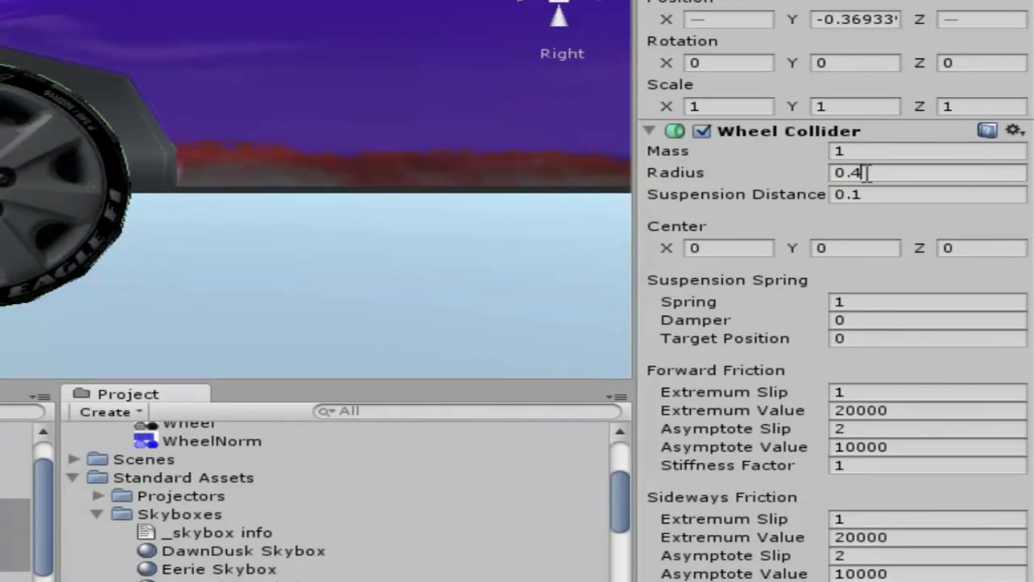
left_click(556, 9)
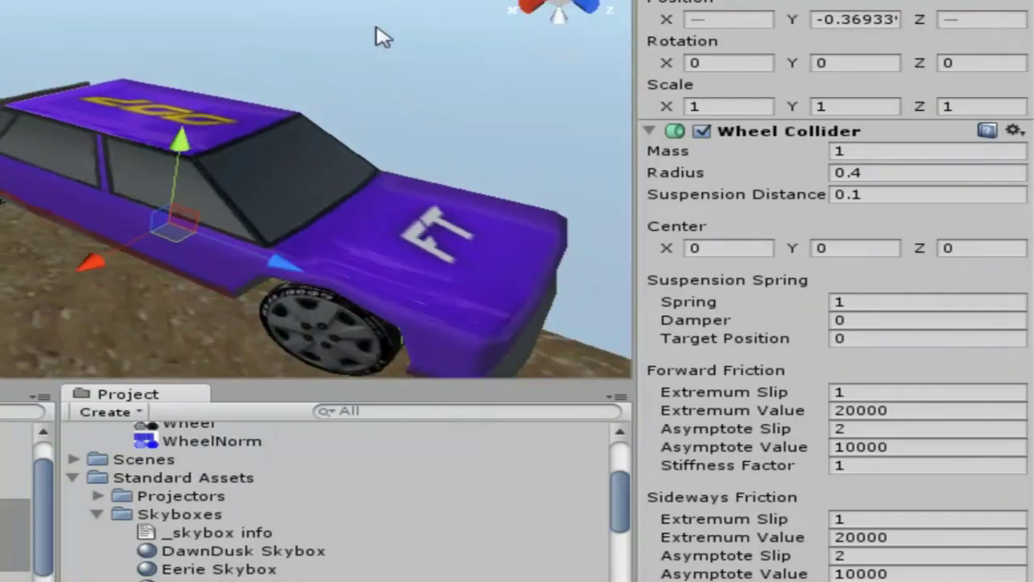
middle_click_drag(376, 28, 301, 0)
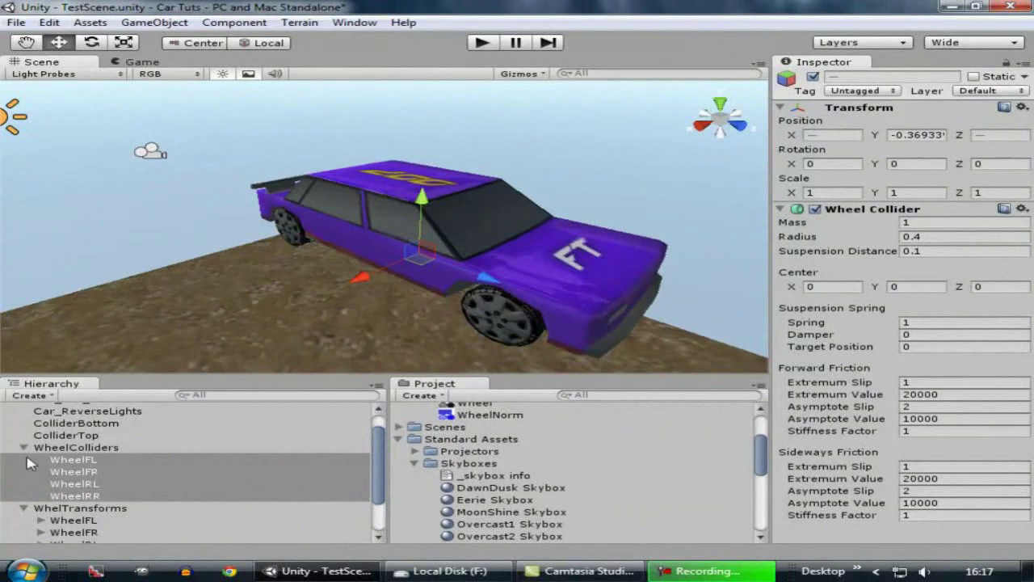
Run the scene, examine from the Scene view how the car rests on its wheels, and stop play mode
left_click(24, 448)
left_click(9, 410)
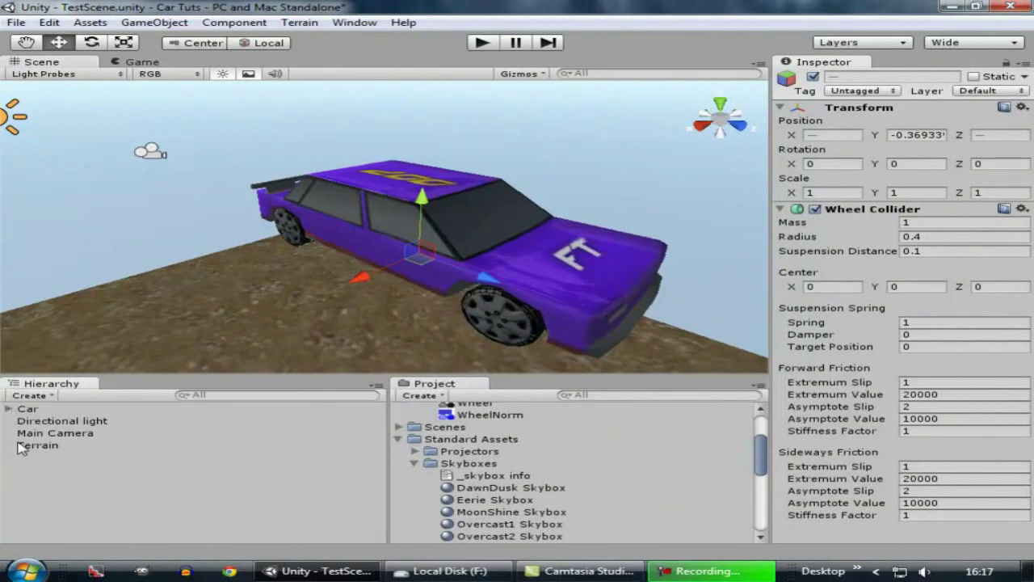
left_click(482, 42)
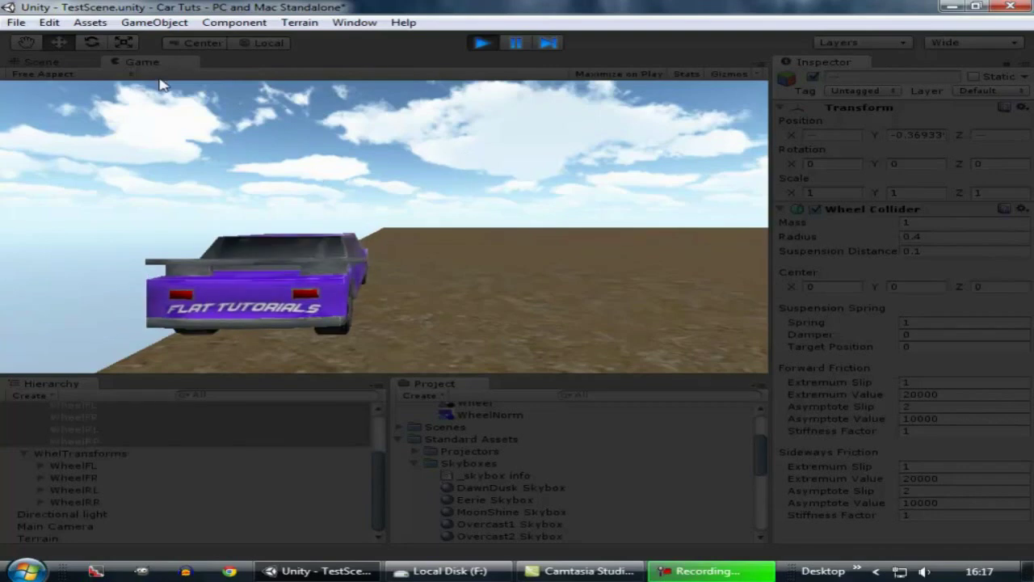
left_click(41, 62)
scroll(356, 190, "up", 6)
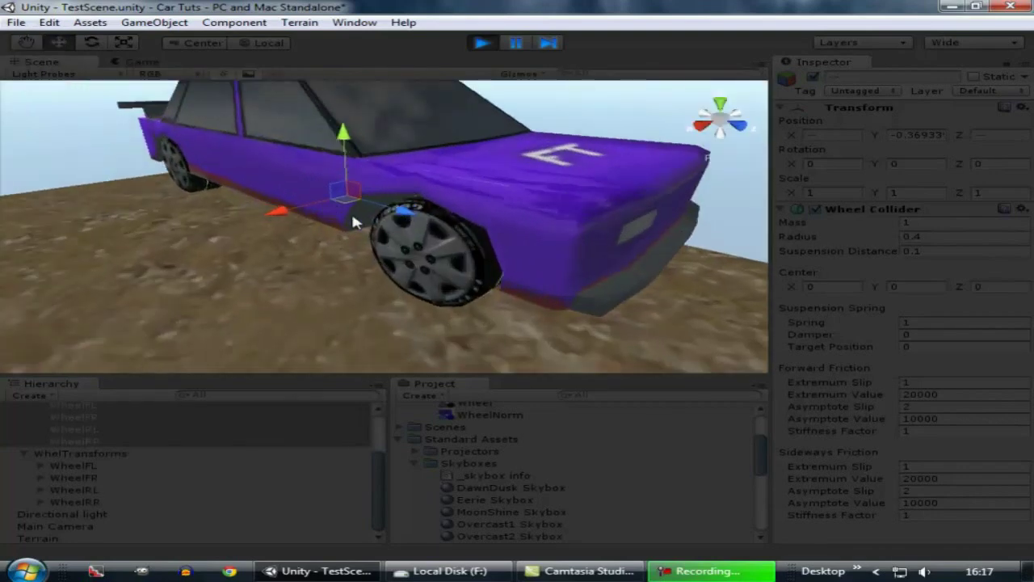
middle_click_drag(346, 193, 326, 174)
left_click_drag(362, 168, 546, 192, "alt")
scroll(541, 190, "down", 6)
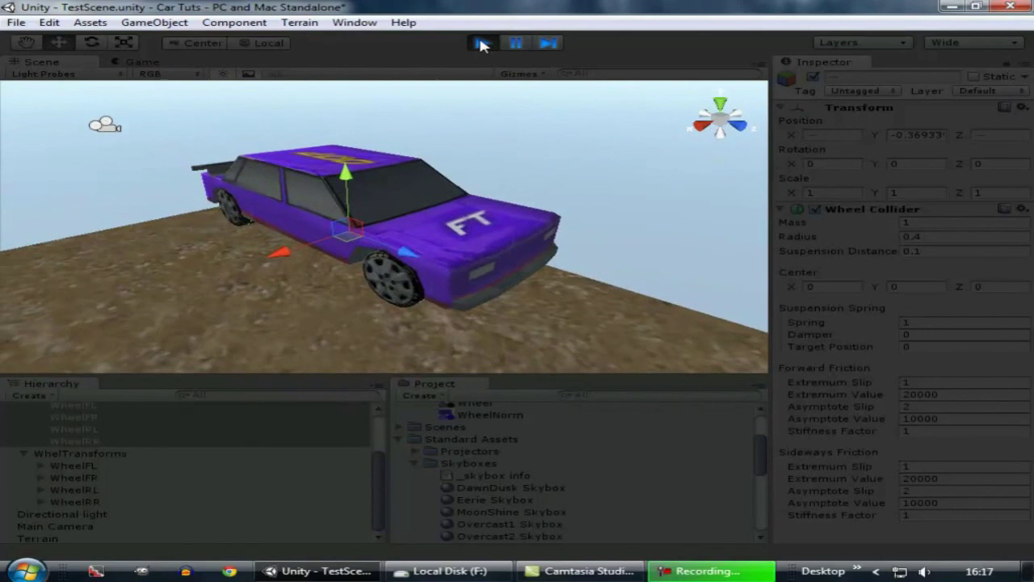
left_click(484, 45)
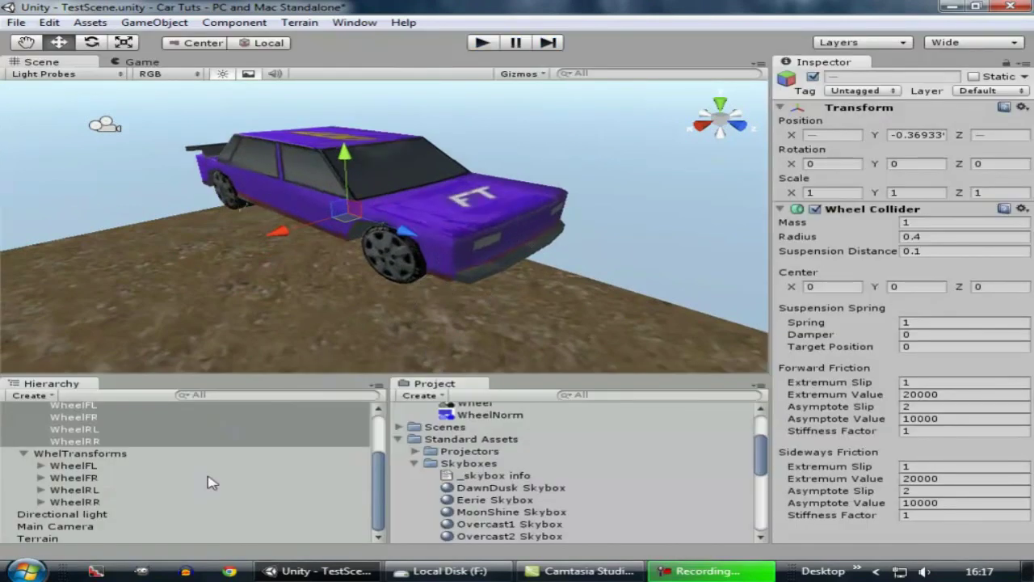
Collapse WheelColliders, WhelTransforms and the parent Car object in the hierarchy
scroll(168, 495, "up", 3)
left_click(23, 471)
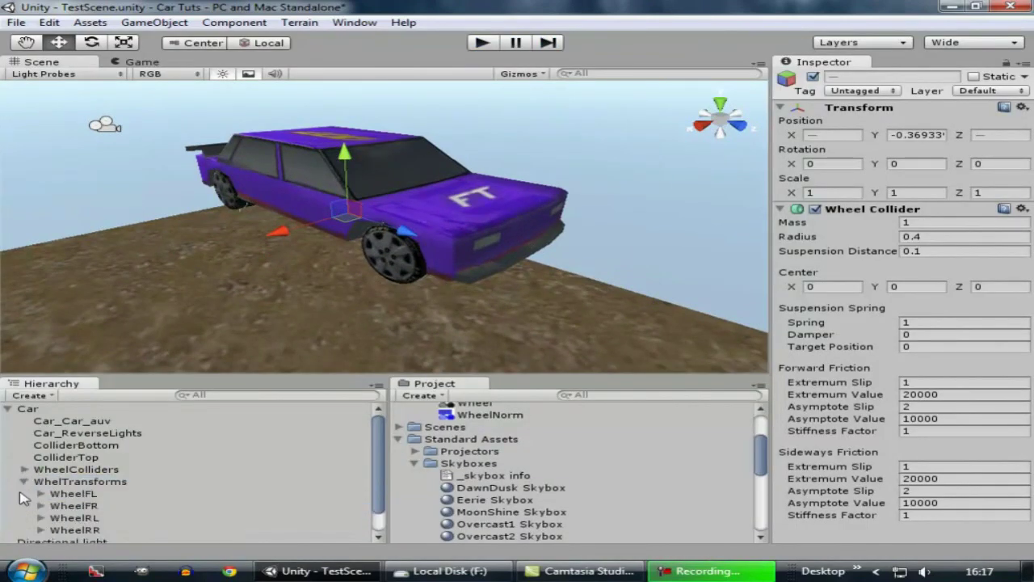
left_click(23, 483)
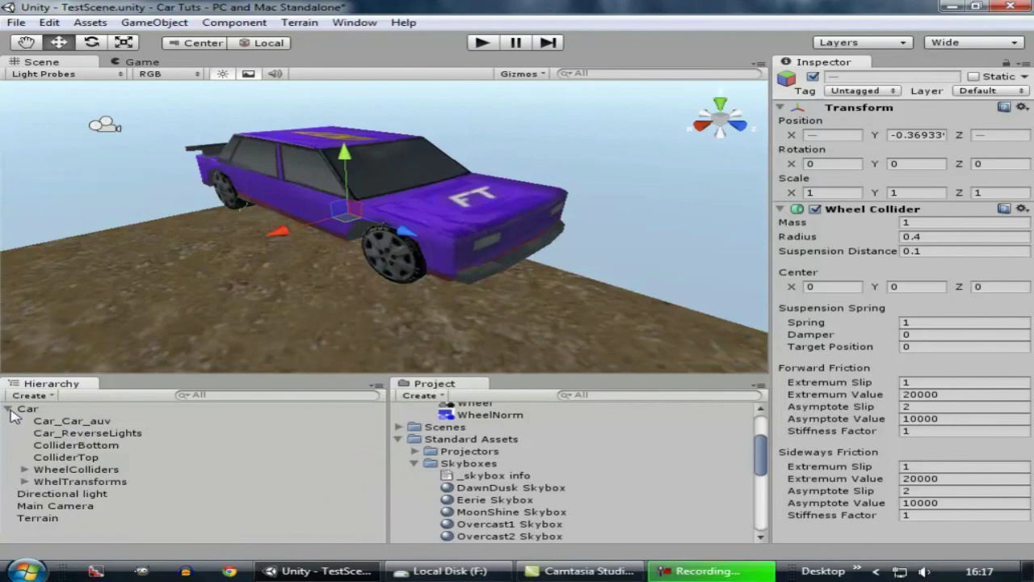
left_click(9, 409)
middle_click_drag(618, 178, 296, 209)
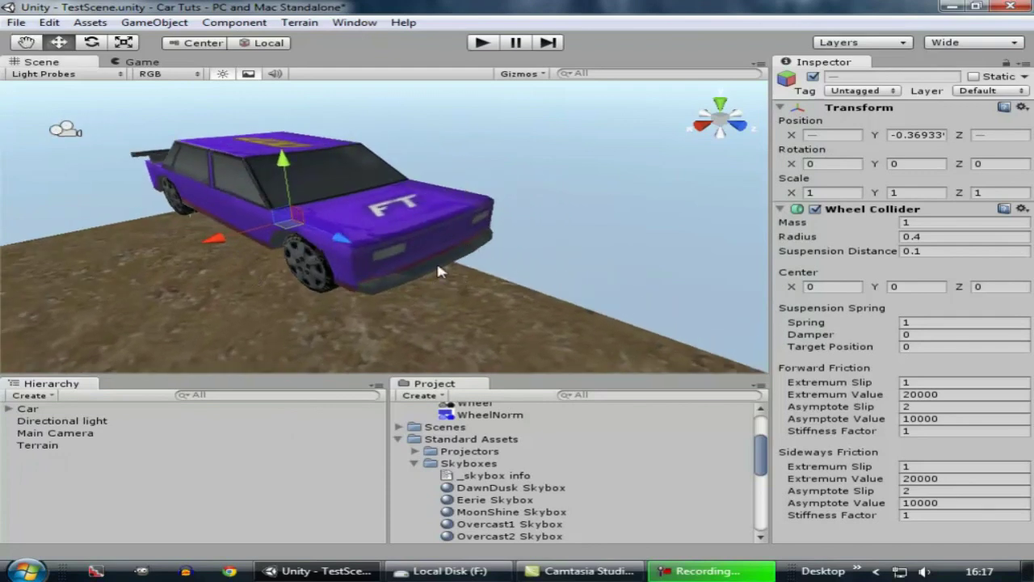
mouse_move(514, 206)
middle_mouse_down()
mouse_move(597, 216)
mouse_move(526, 207)
middle_mouse_up()
left_click_drag(526, 212, 563, 216, "alt")
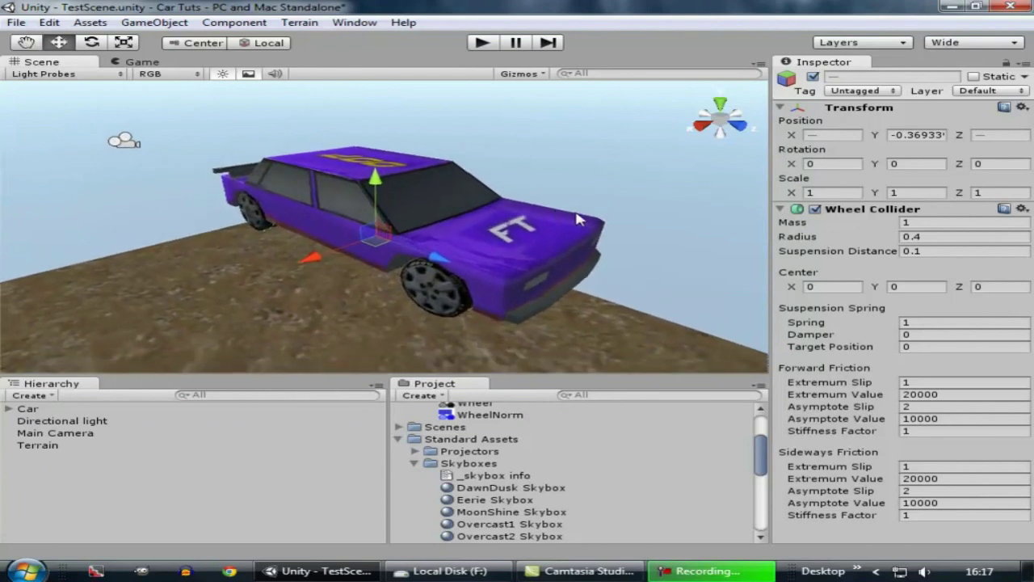